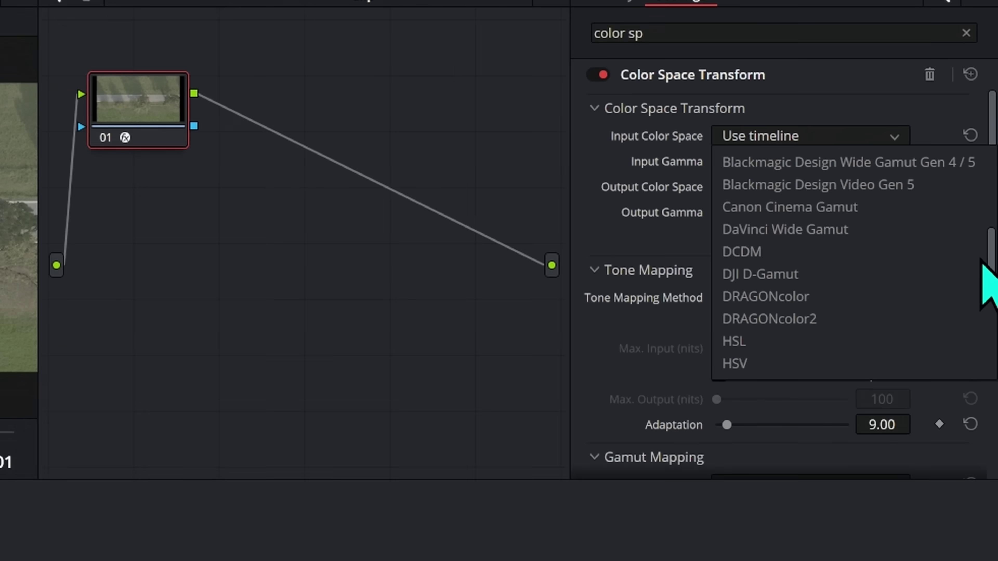
- Compare the two drone clips and select clip 02 for grading
{"action": "left_click_drag", "start_coordinate": [981, 261], "coordinate": [988, 336]}
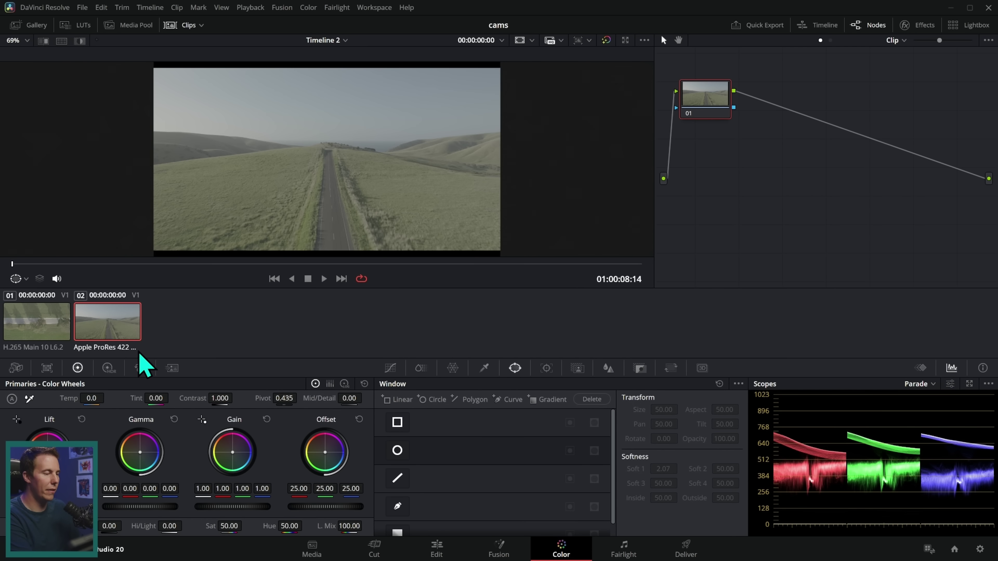
{"action": "key", "text": "Up"}
{"action": "key", "text": "Down"}
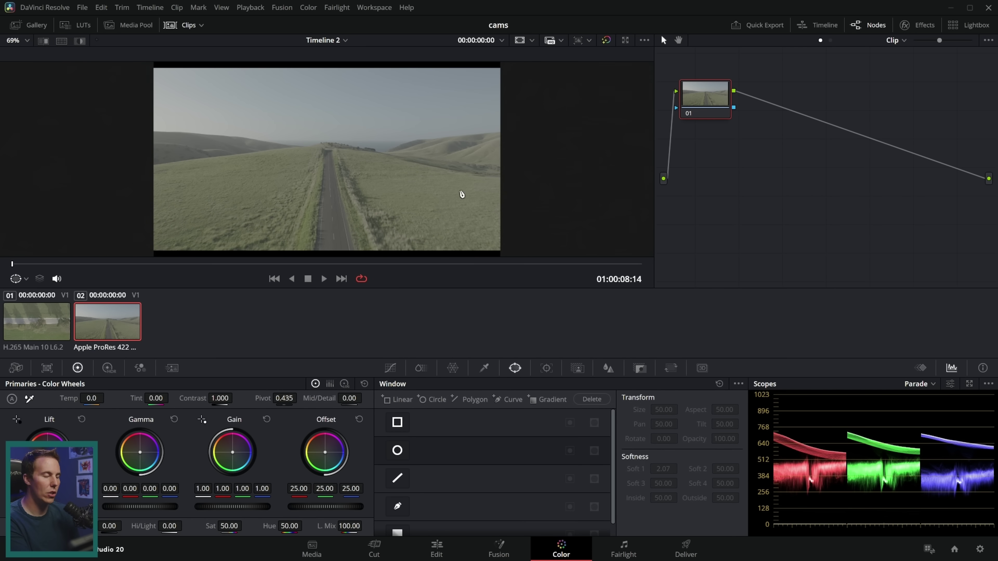
{"action": "left_click", "coordinate": [57, 339]}
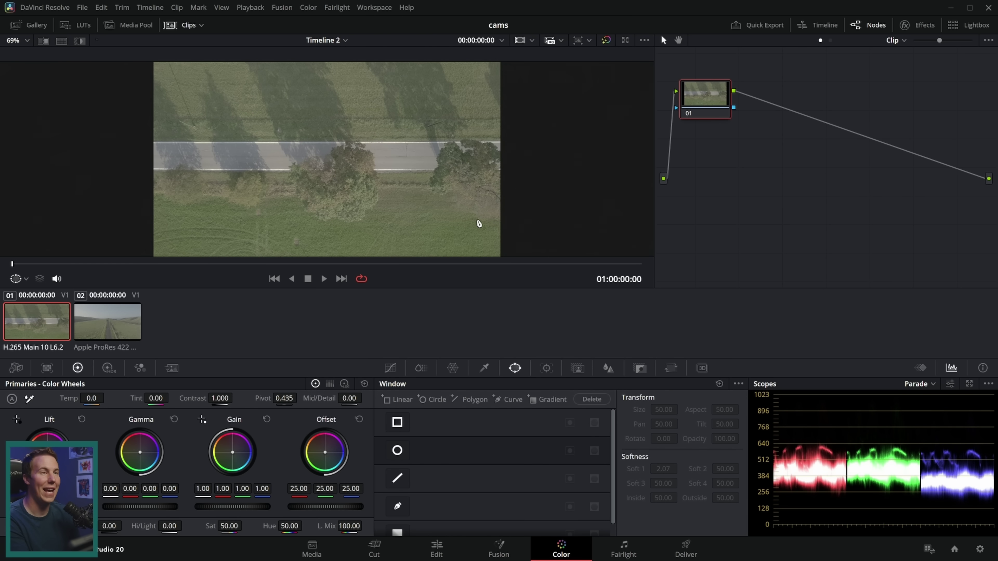
{"action": "left_click", "coordinate": [118, 344]}
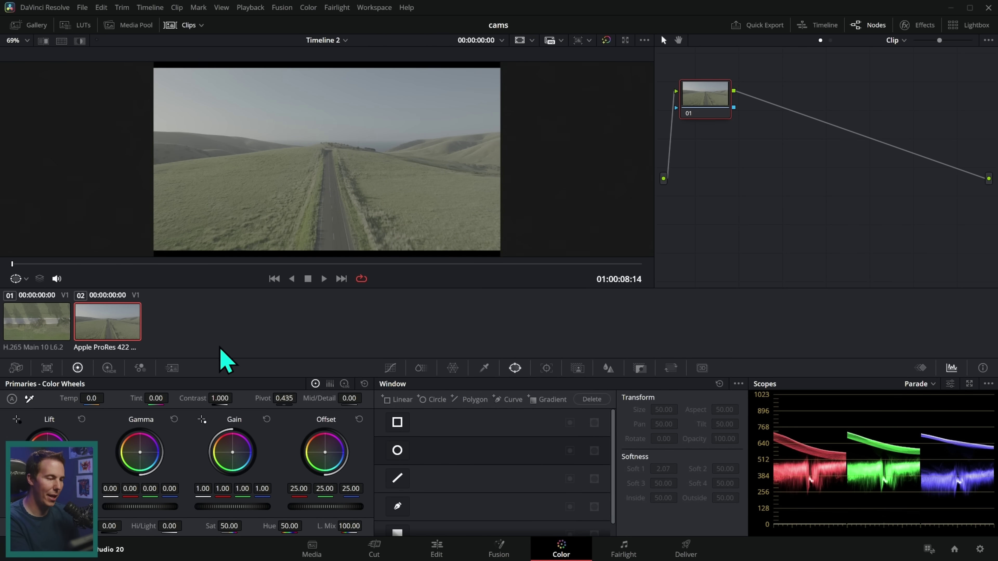
- Apply a Color Space Transform to clip 02's node with DJI D-Gamut input color space
{"action": "left_click", "coordinate": [918, 24]}
{"action": "left_click_drag", "start_coordinate": [866, 114], "coordinate": [642, 118]}
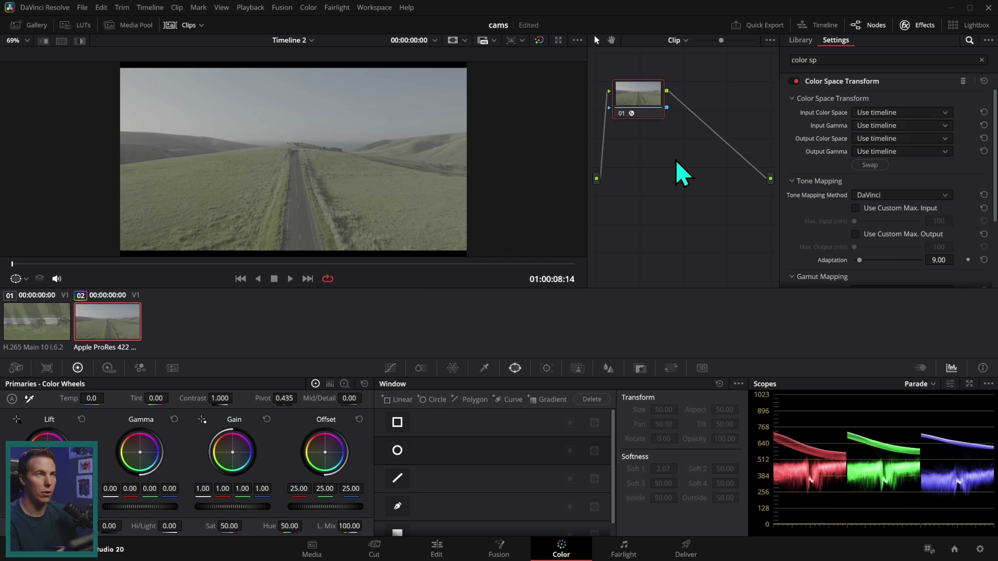
{"action": "left_click", "coordinate": [896, 113]}
{"action": "scroll", "coordinate": [903, 161], "scroll_direction": "down", "scroll_amount": 3}
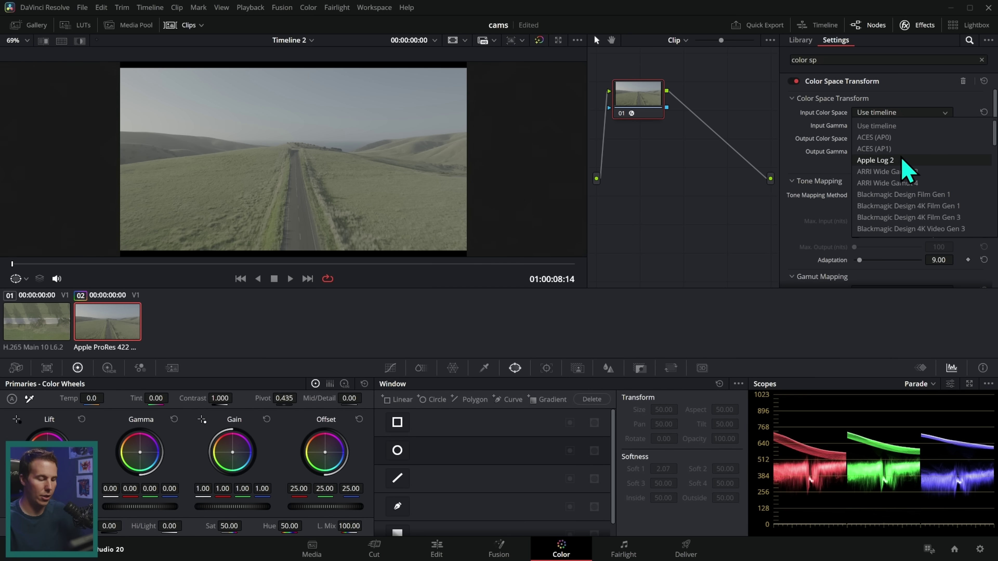
{"action": "scroll", "coordinate": [909, 167], "scroll_direction": "down", "scroll_amount": 5}
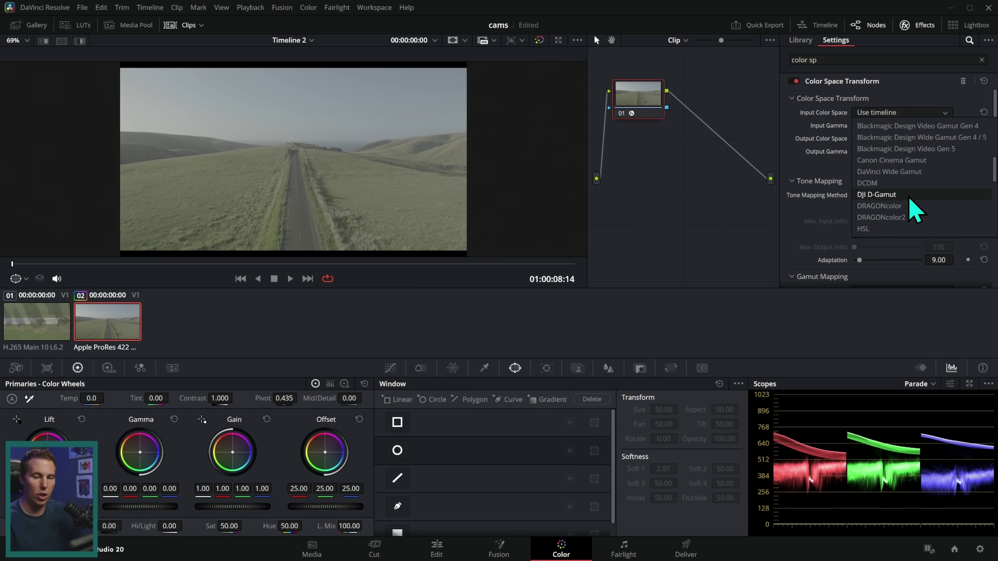
{"action": "left_click", "coordinate": [911, 218]}
- Set the transform's input gamma to DJI D-Log and output color space and gamma to Rec.709
{"action": "left_click", "coordinate": [918, 125]}
{"action": "scroll", "coordinate": [974, 198], "scroll_direction": "down", "scroll_amount": 8}
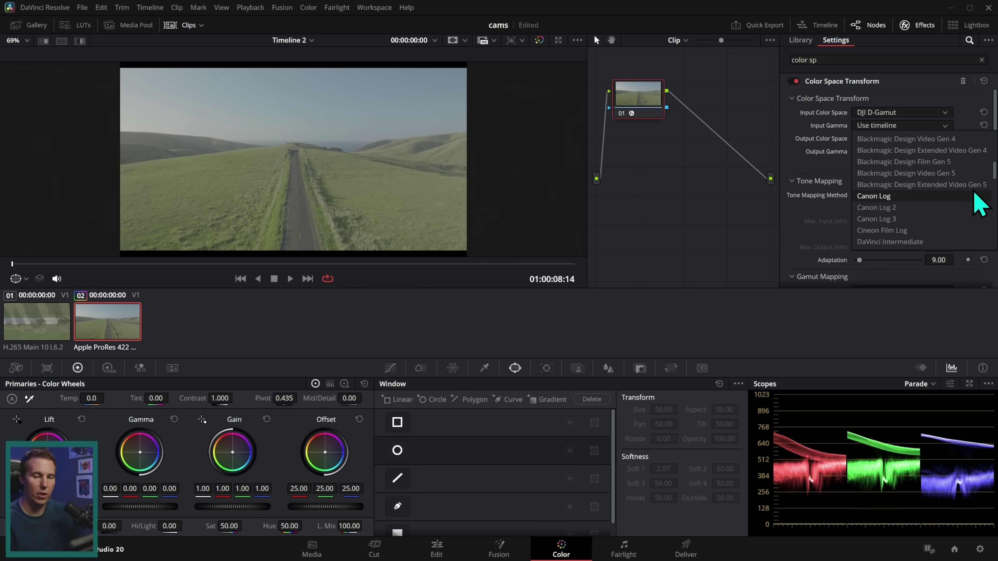
{"action": "left_click", "coordinate": [897, 139]}
{"action": "left_click", "coordinate": [898, 139]}
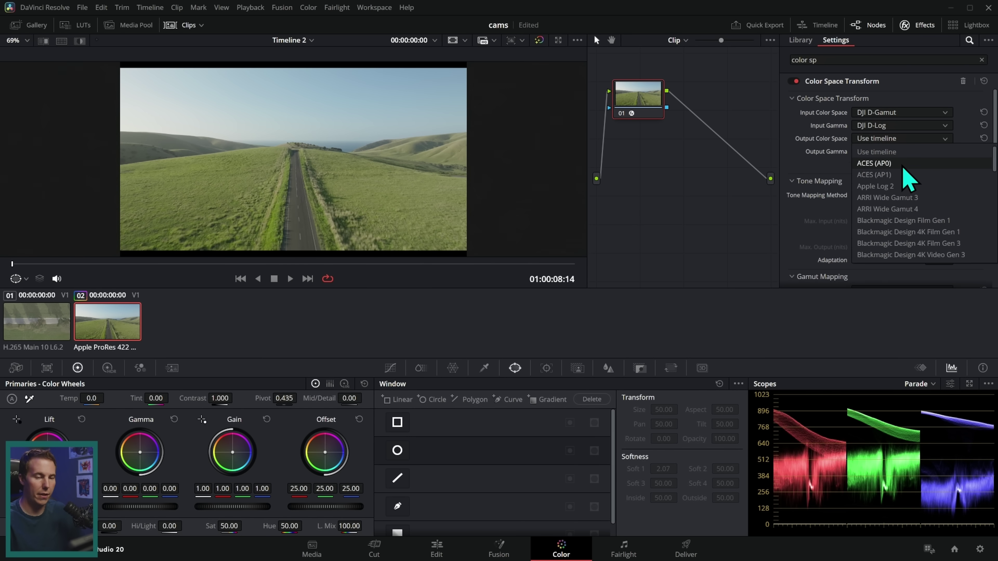
{"action": "scroll", "coordinate": [920, 204], "scroll_direction": "down", "scroll_amount": 4}
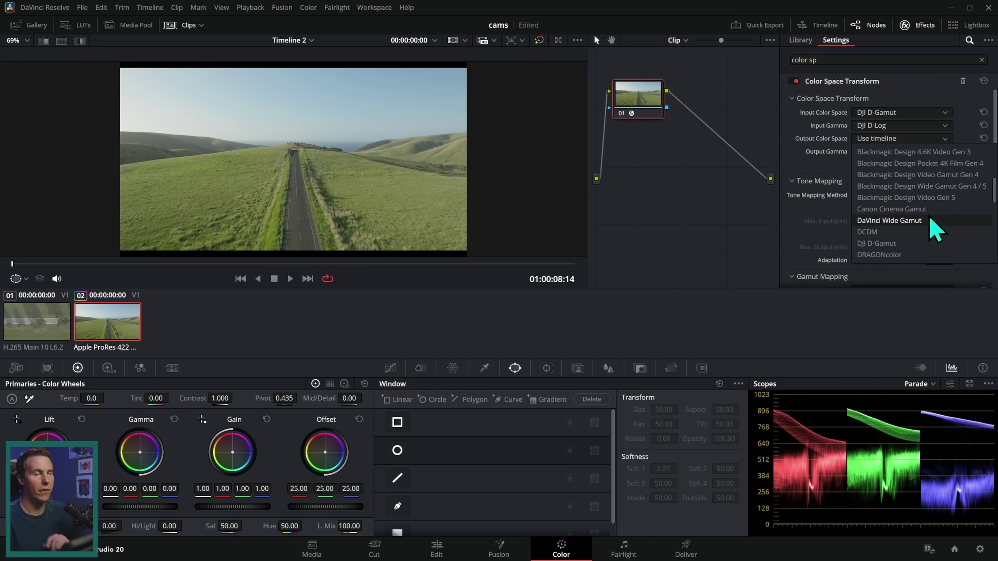
{"action": "scroll", "coordinate": [935, 224], "scroll_direction": "down", "scroll_amount": 3}
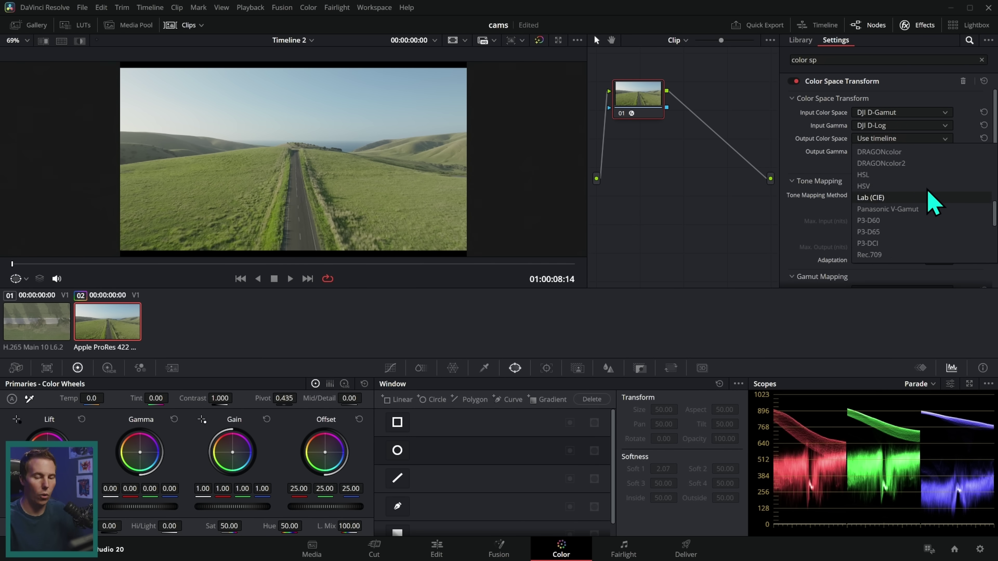
{"action": "scroll", "coordinate": [943, 220], "scroll_direction": "down", "scroll_amount": 2}
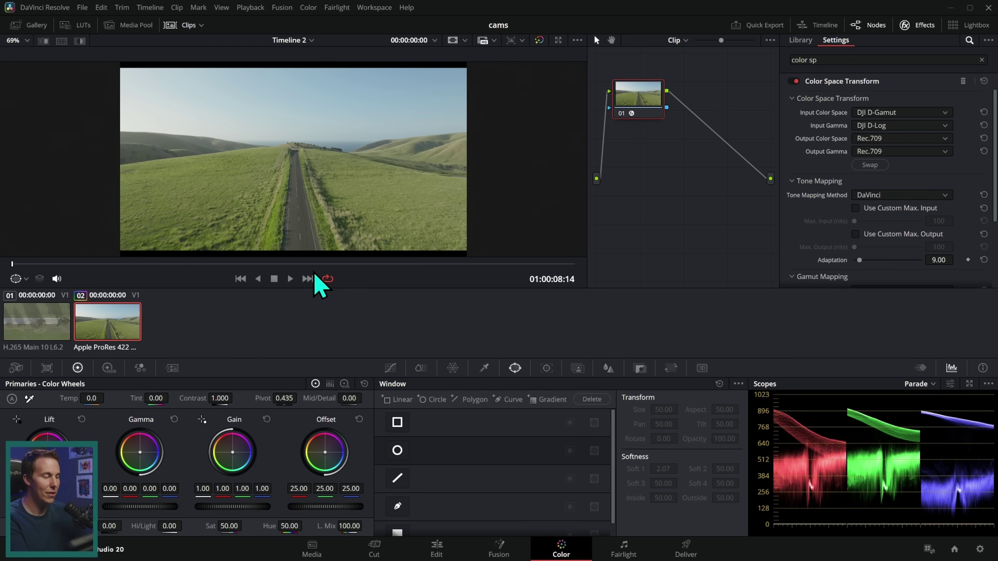
- Copy clip 02's Color Space Transform grade onto clip 01, keeping DJI D-Log as input gamma
{"action": "left_click", "coordinate": [47, 334]}
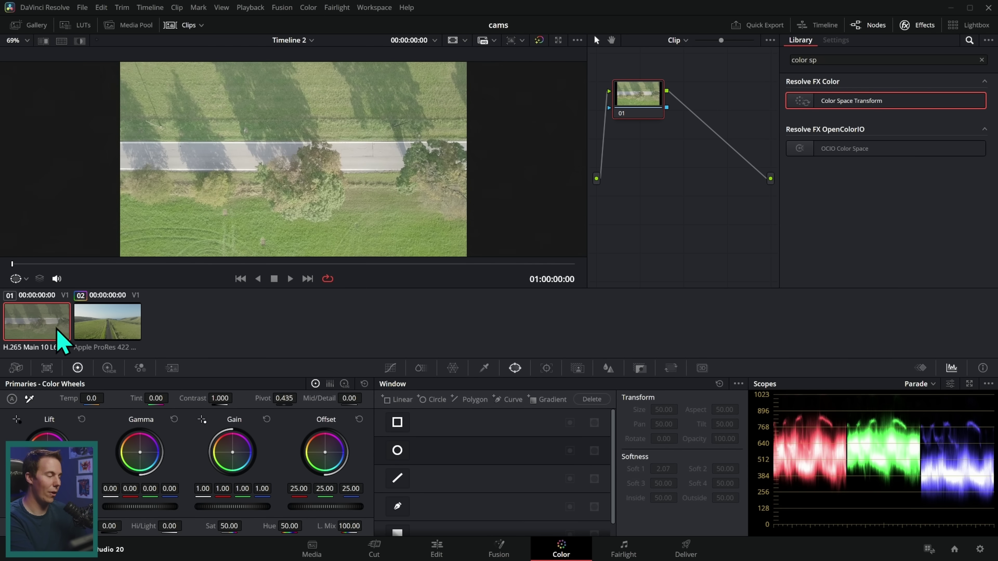
{"action": "middle_click", "coordinate": [112, 319]}
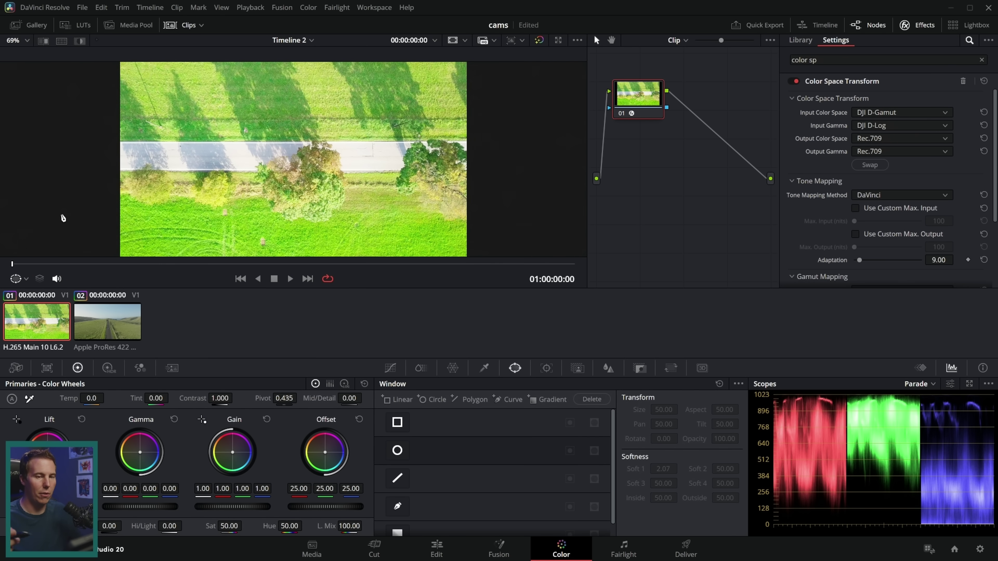
{"action": "left_click", "coordinate": [916, 127]}
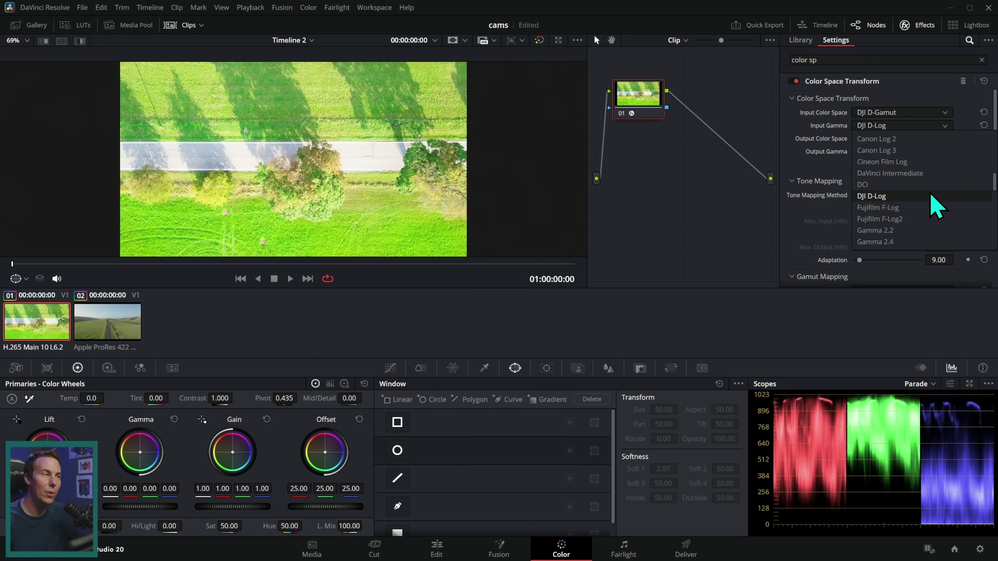
{"action": "left_click", "coordinate": [932, 195]}
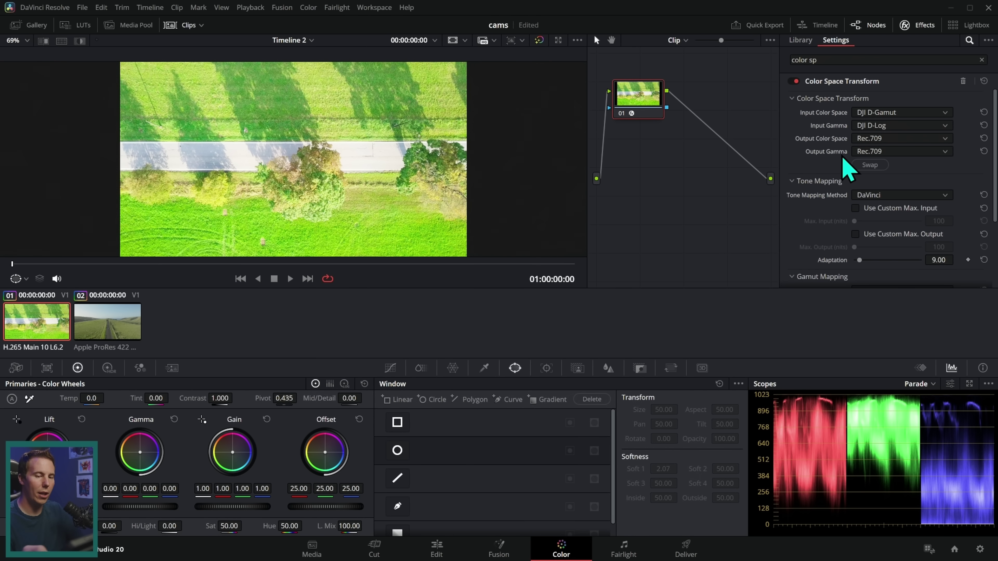
- Insert a node before clip 01's transform with Offset 16.95 and Saturation 30.80
{"action": "left_click_drag", "start_coordinate": [639, 105], "coordinate": [704, 122]}
{"action": "key", "text": "shift+s"}
{"action": "left_click_drag", "start_coordinate": [710, 172], "coordinate": [657, 134]}
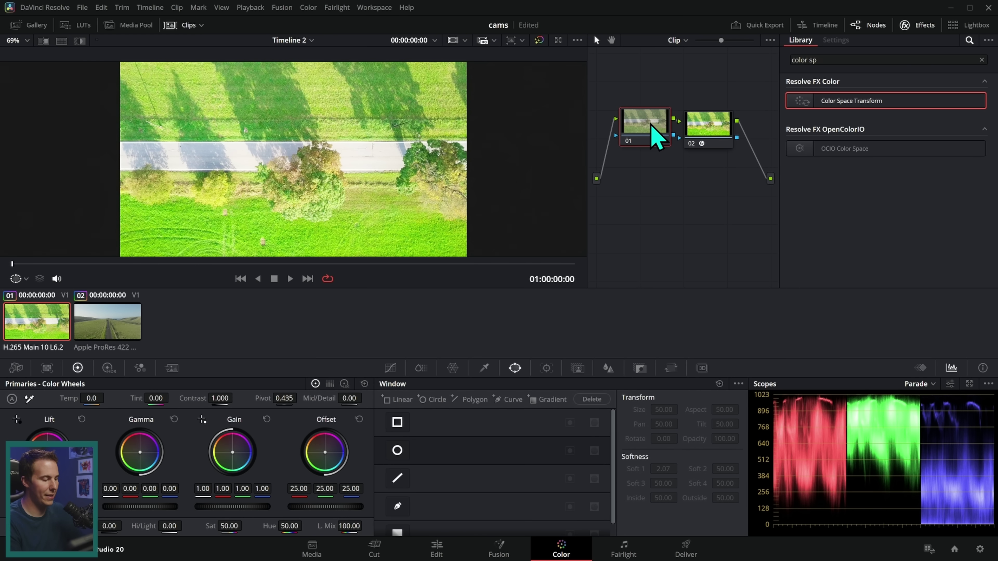
{"action": "left_click_drag", "start_coordinate": [252, 521], "coordinate": [228, 522]}
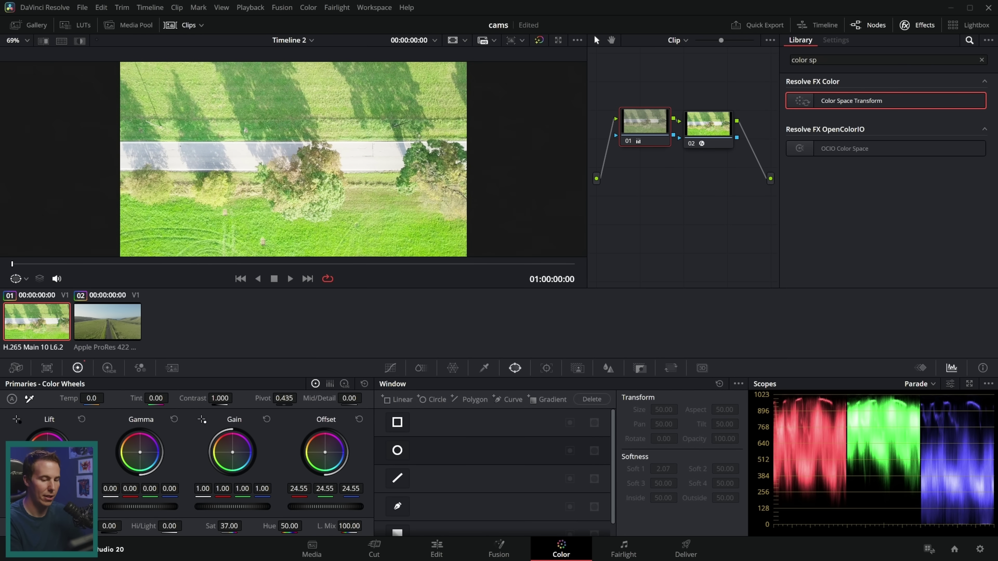
{"action": "left_click_drag", "start_coordinate": [326, 506], "coordinate": [251, 487]}
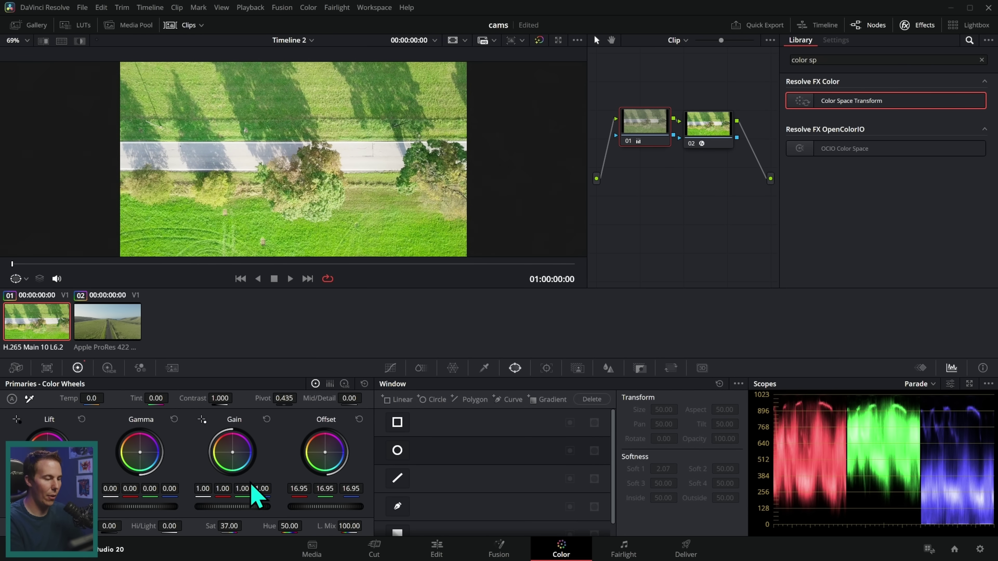
{"action": "left_click_drag", "start_coordinate": [251, 526], "coordinate": [245, 526]}
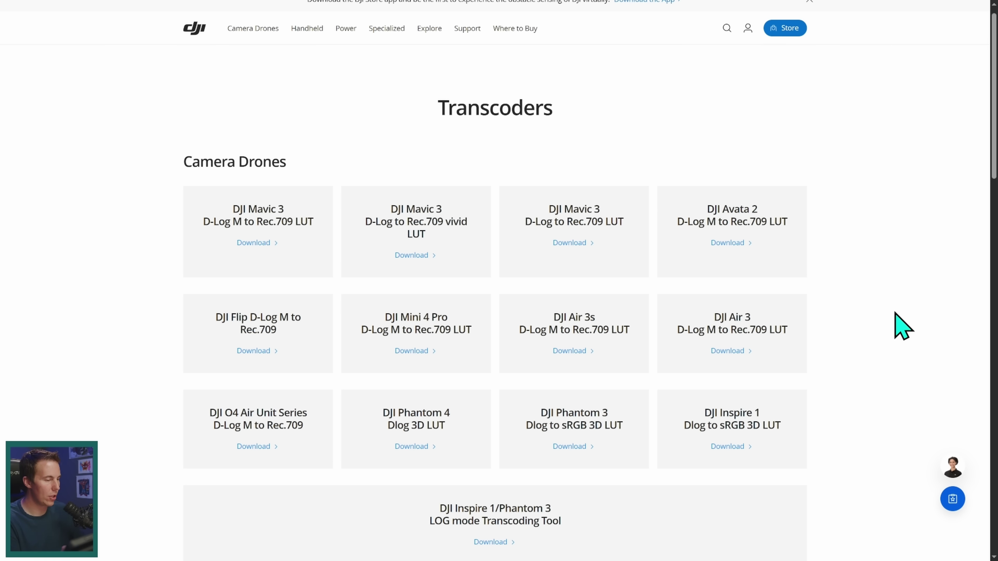
- Download the Windows .cube file of the DJI Mavic 3 D-Log M to Rec.709 LUT
{"action": "mouse_move", "coordinate": [192, 215]}
{"action": "left_mouse_down"}
{"action": "mouse_move", "coordinate": [345, 228]}
{"action": "mouse_move", "coordinate": [330, 256]}
{"action": "mouse_move", "coordinate": [167, 247]}
{"action": "left_mouse_up"}
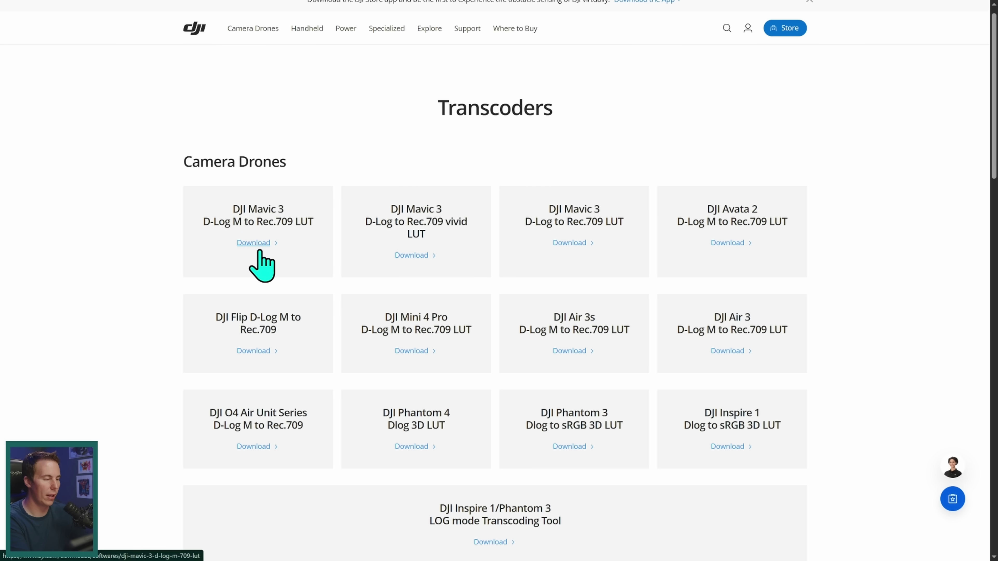
{"action": "left_click", "coordinate": [256, 243]}
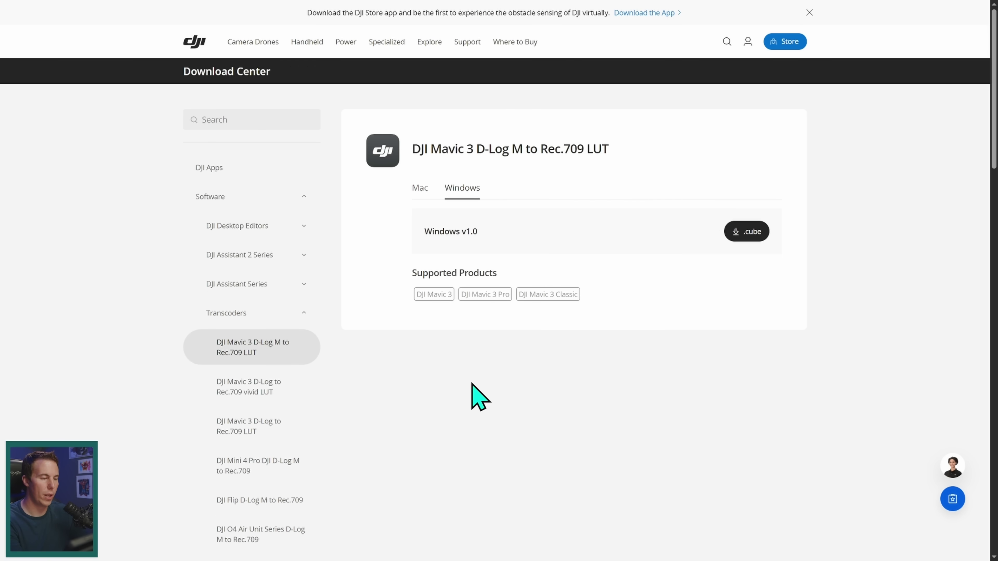
{"action": "left_click", "coordinate": [746, 231]}
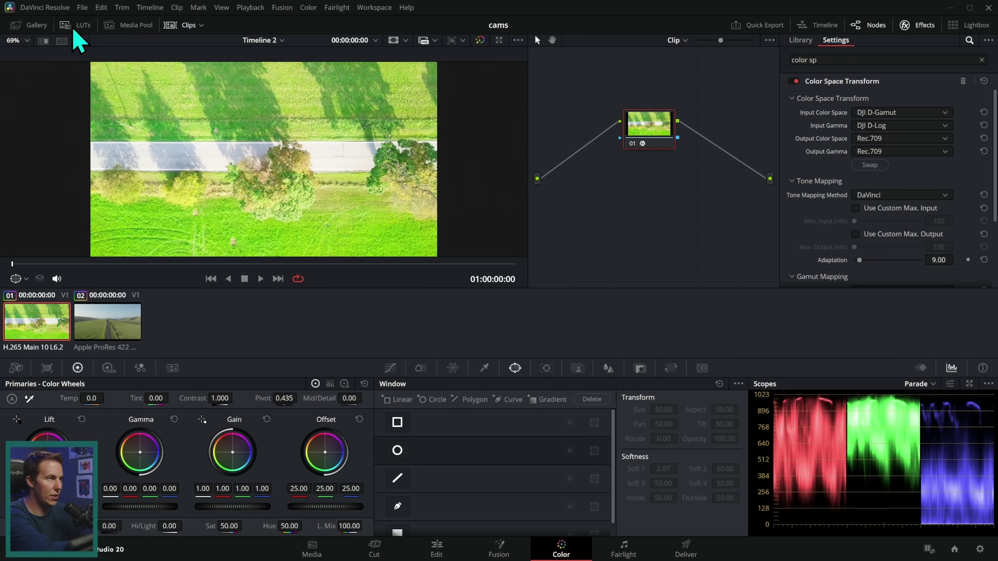
- Open the DJI LUT folder on disk from Resolve's LUT browser
{"action": "left_click", "coordinate": [76, 25]}
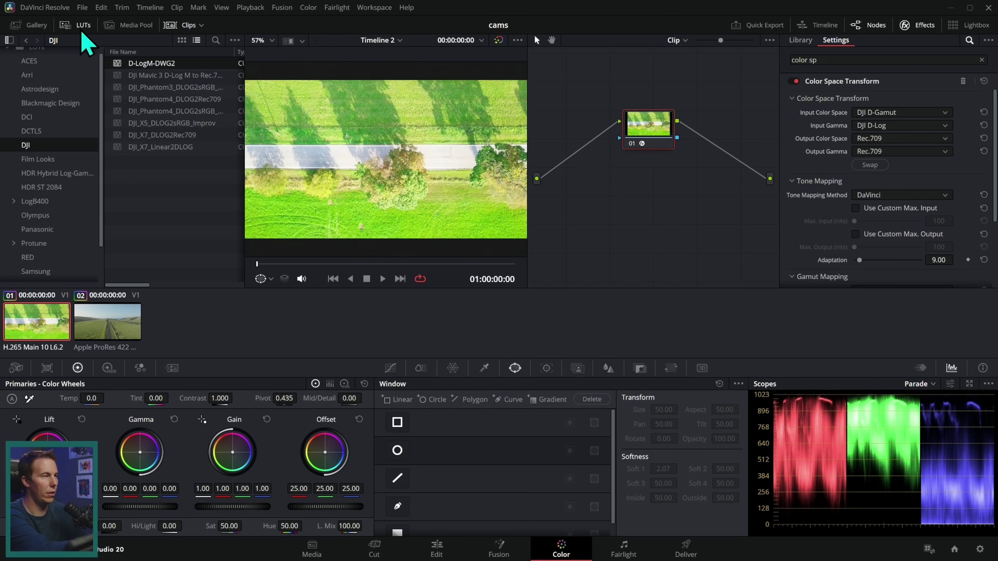
{"action": "scroll", "coordinate": [40, 196], "scroll_direction": "up", "scroll_amount": 1}
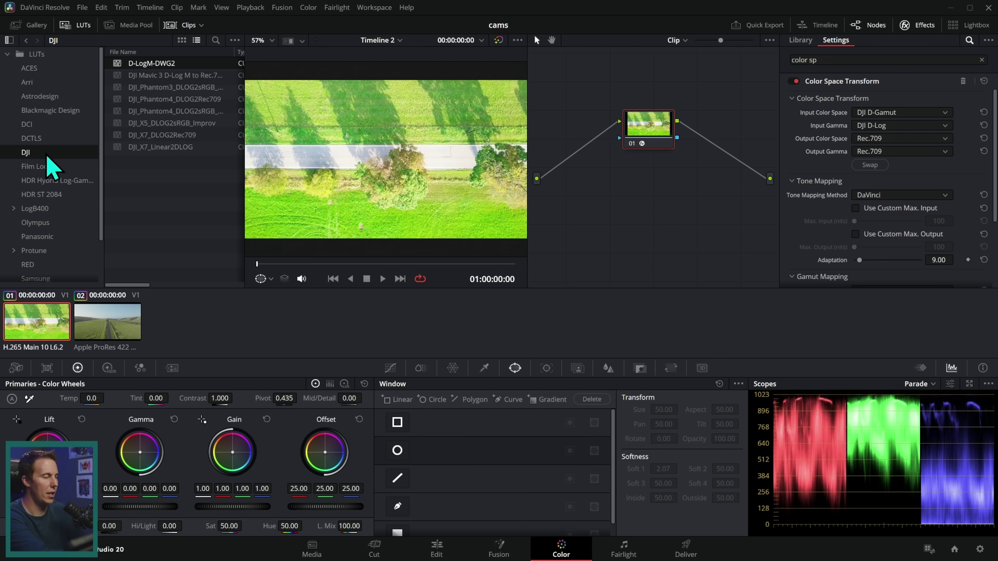
{"action": "right_click", "coordinate": [53, 157]}
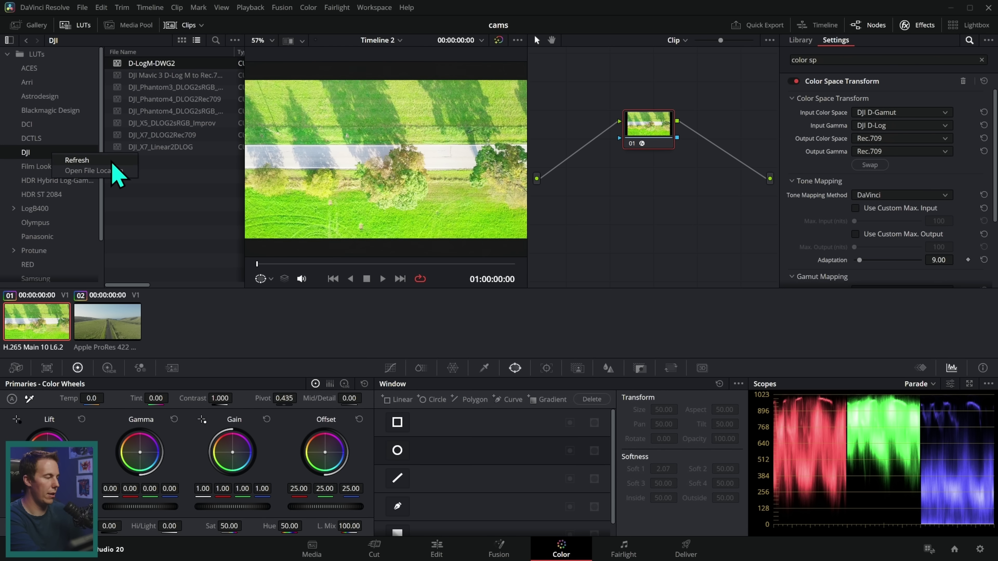
{"action": "left_click", "coordinate": [120, 175]}
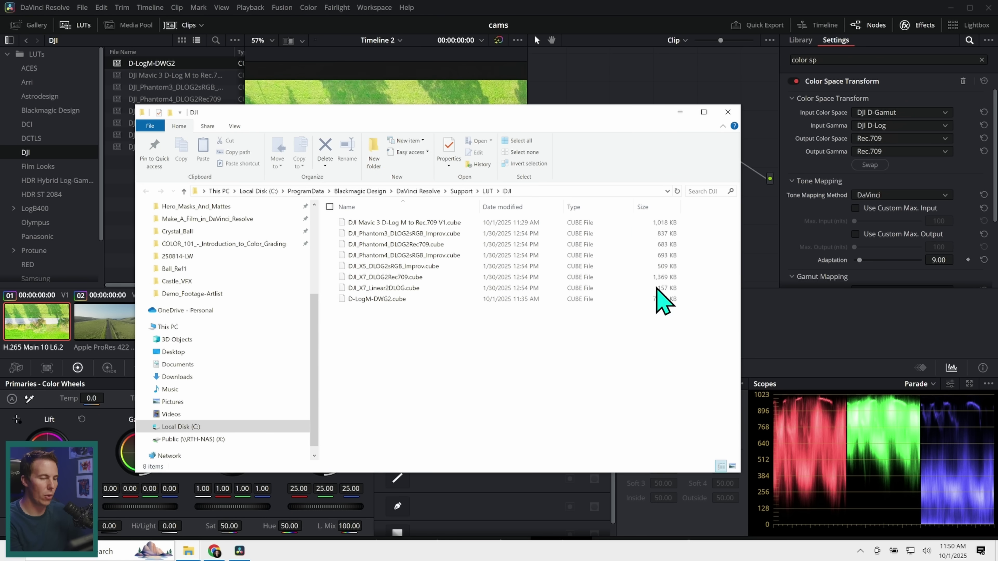
- Close the file window and refresh the DJI LUT folder's list
{"action": "left_click", "coordinate": [728, 113]}
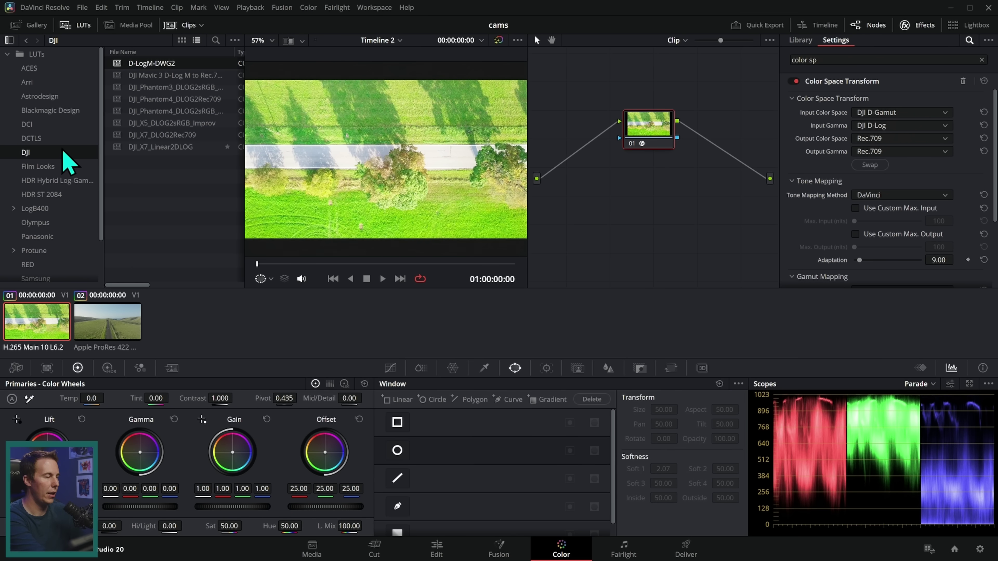
{"action": "right_click", "coordinate": [52, 156]}
{"action": "left_click", "coordinate": [110, 161]}
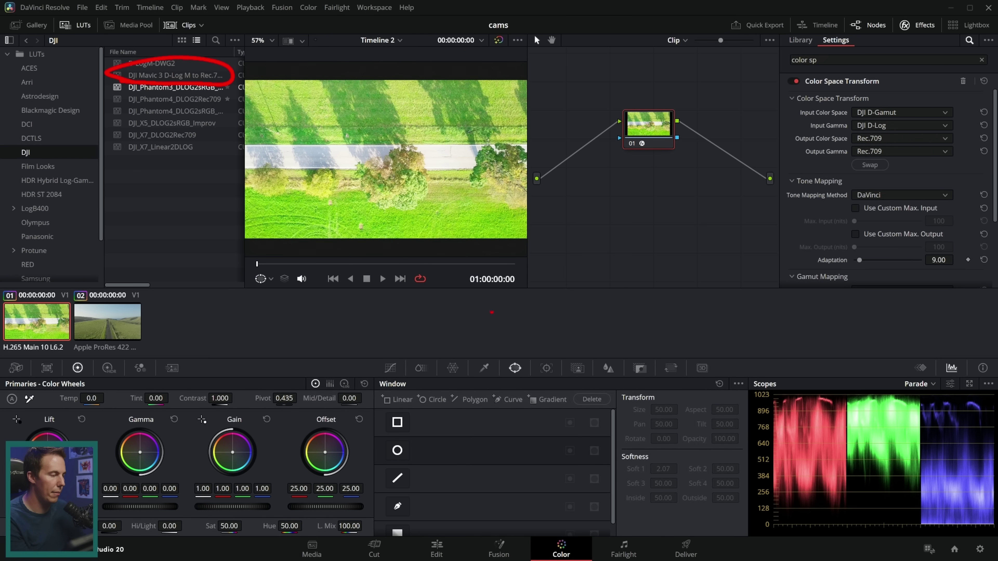
- Reset all grades and nodes, then apply the DJI Mavic 3 D-Log M to Rec.709 LUT to node 01
{"action": "right_click", "coordinate": [645, 178]}
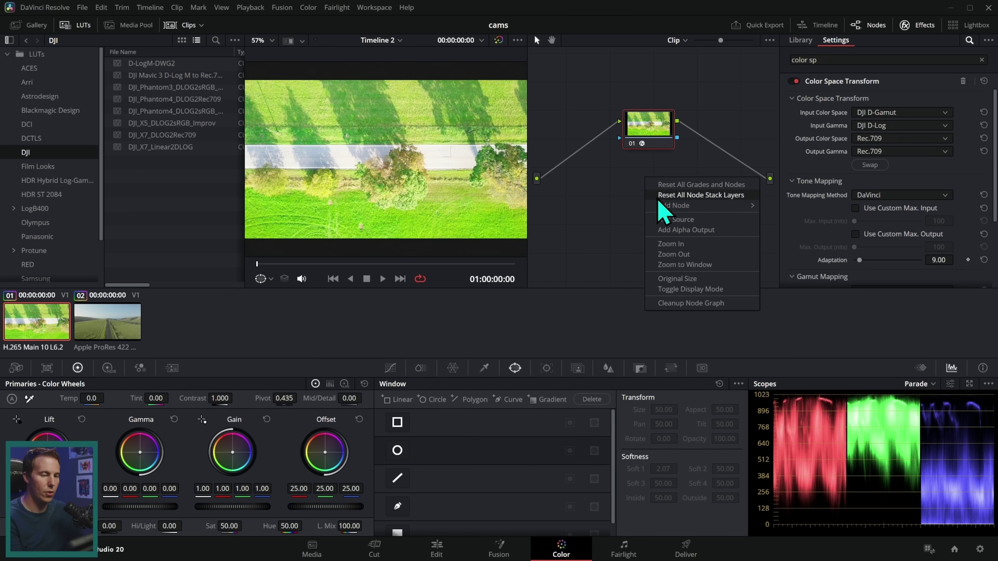
{"action": "left_click", "coordinate": [687, 185]}
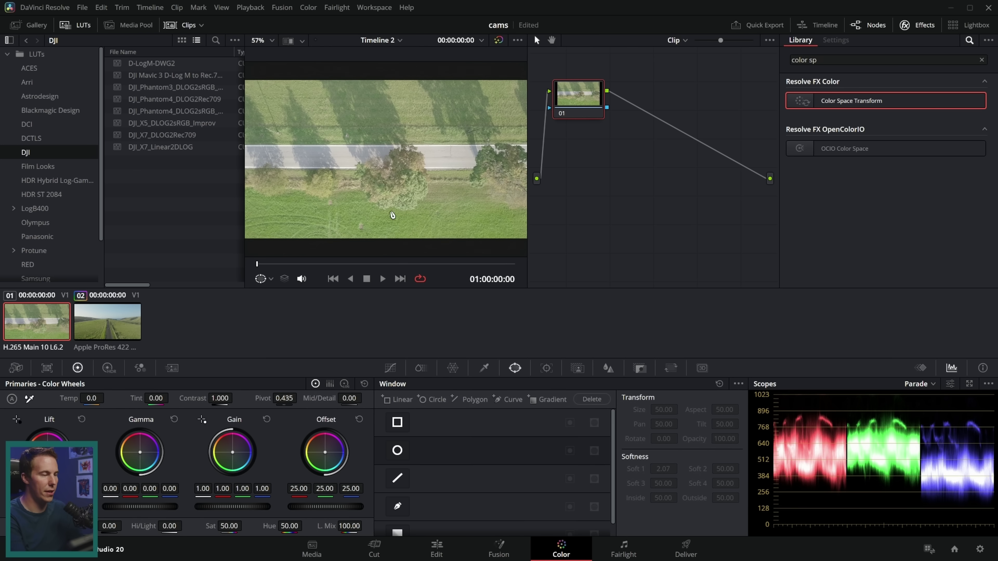
{"action": "left_click_drag", "start_coordinate": [190, 77], "coordinate": [576, 100]}
{"action": "left_click_drag", "start_coordinate": [528, 174], "coordinate": [655, 169]}
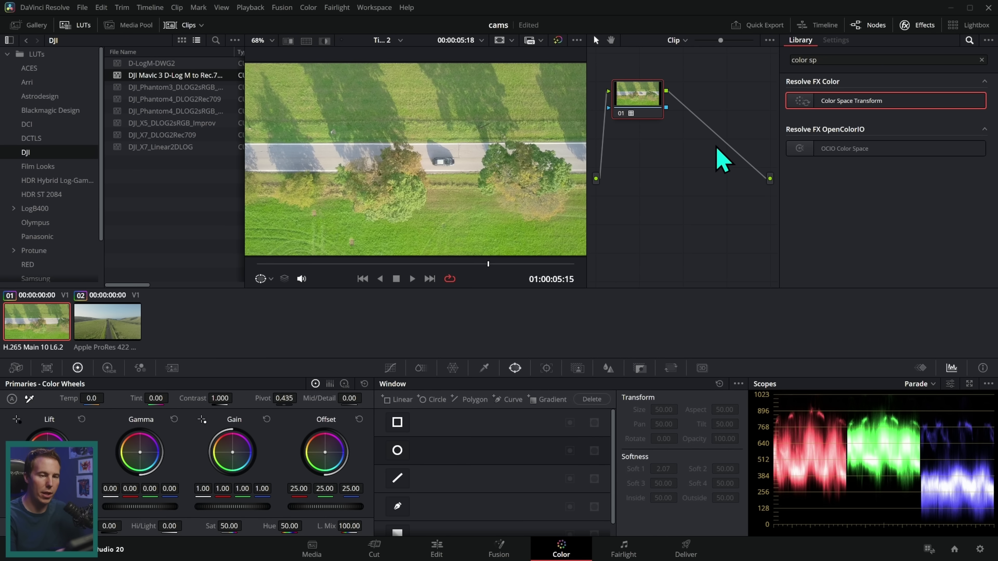
- Label node 01 'D-LogM-Rec709' and reposition it in the node graph
{"action": "left_click", "coordinate": [982, 60]}
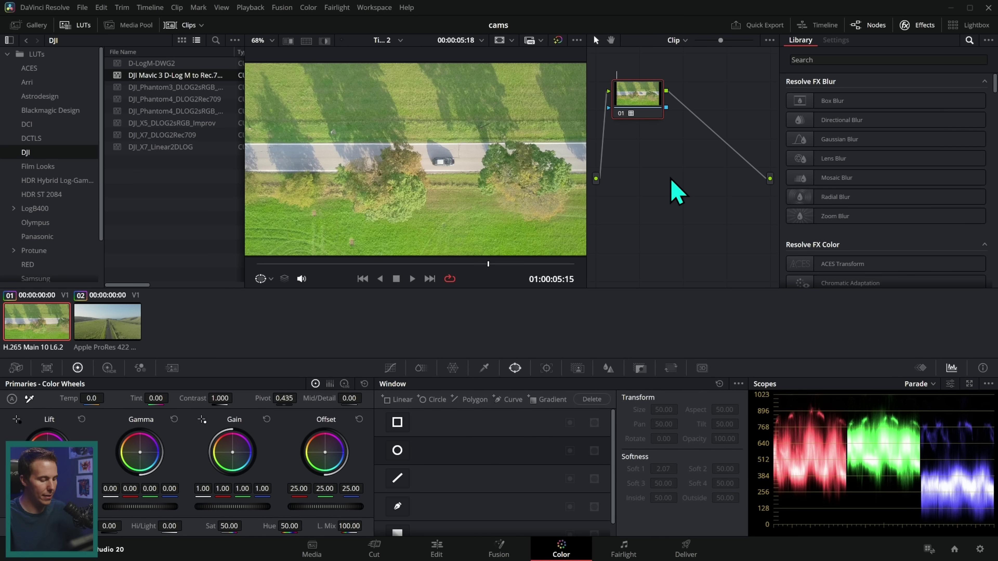
{"action": "type", "text": "D-LogM-Rec709"}
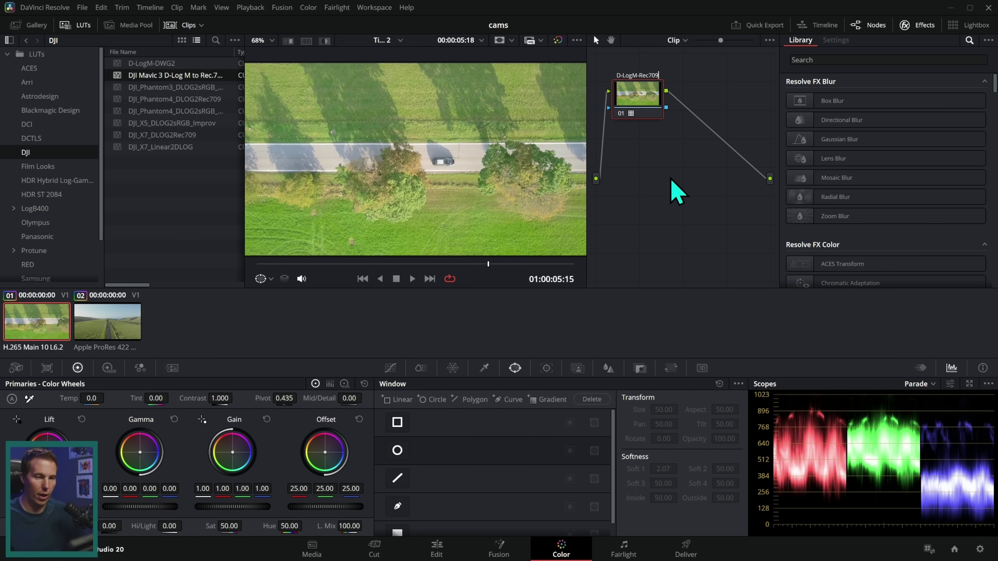
{"action": "key", "text": "Return"}
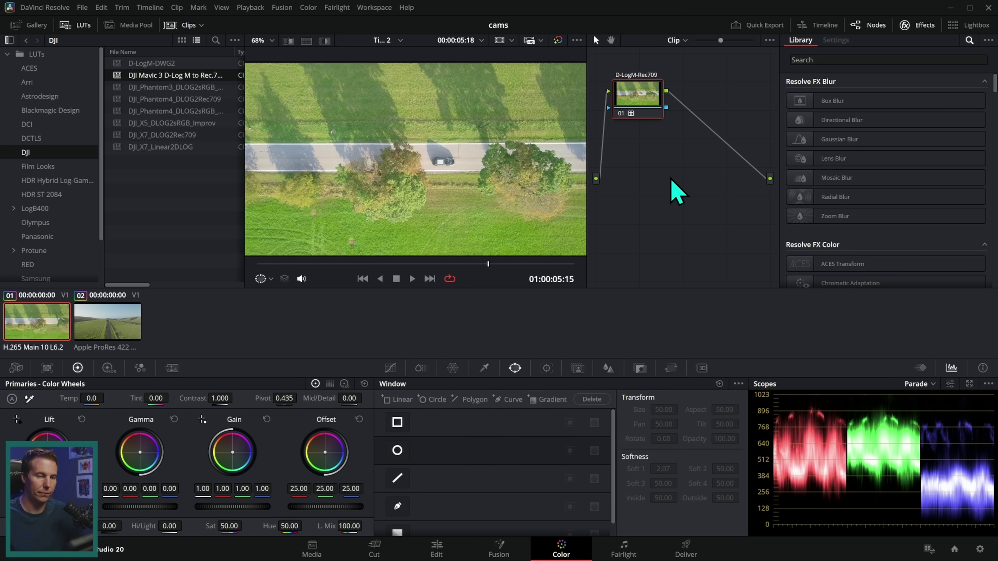
{"action": "left_click_drag", "start_coordinate": [587, 132], "coordinate": [518, 130]}
{"action": "left_click_drag", "start_coordinate": [589, 153], "coordinate": [742, 152]}
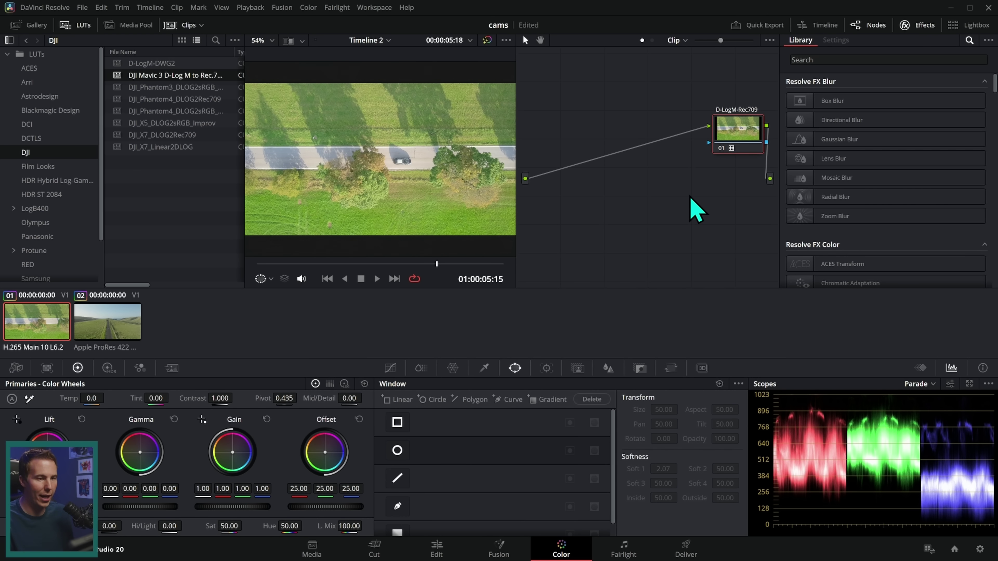
{"action": "left_click_drag", "start_coordinate": [673, 156], "coordinate": [573, 170]}
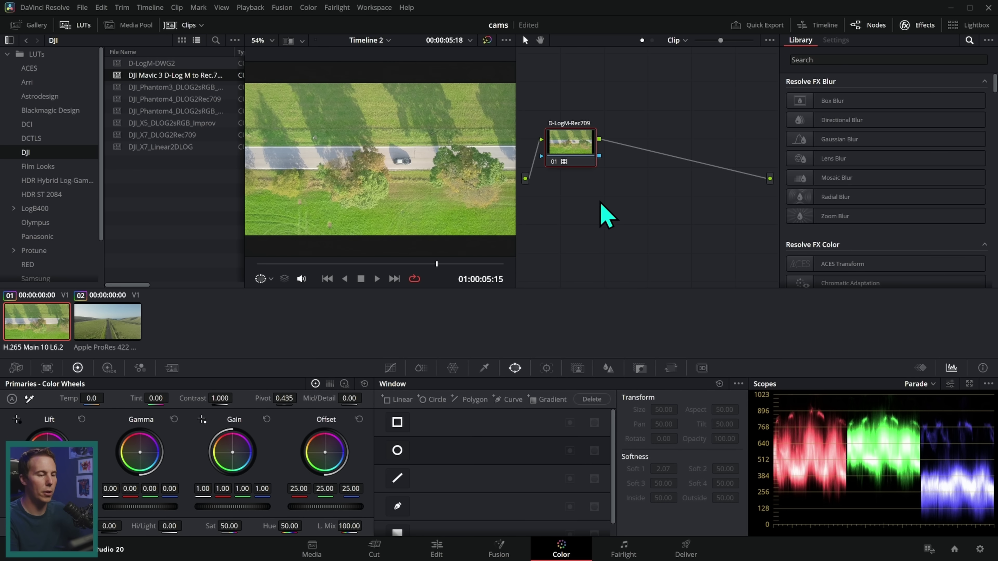
- Add a serial node after the LUT node and apply a Color Space Transform to it
{"action": "left_click_drag", "start_coordinate": [543, 102], "coordinate": [588, 94]}
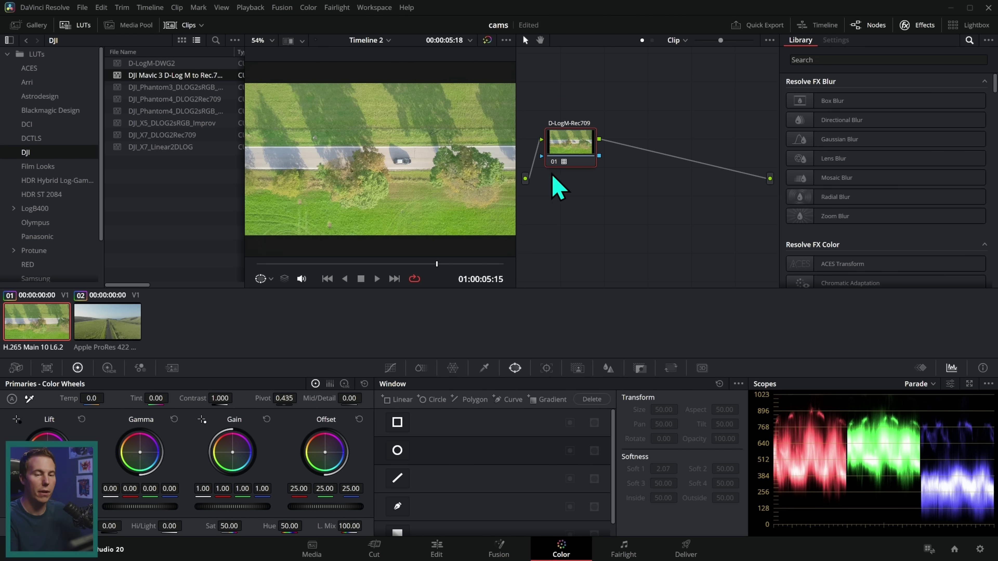
{"action": "key", "text": "alt+s"}
{"action": "left_click", "coordinate": [829, 59]}
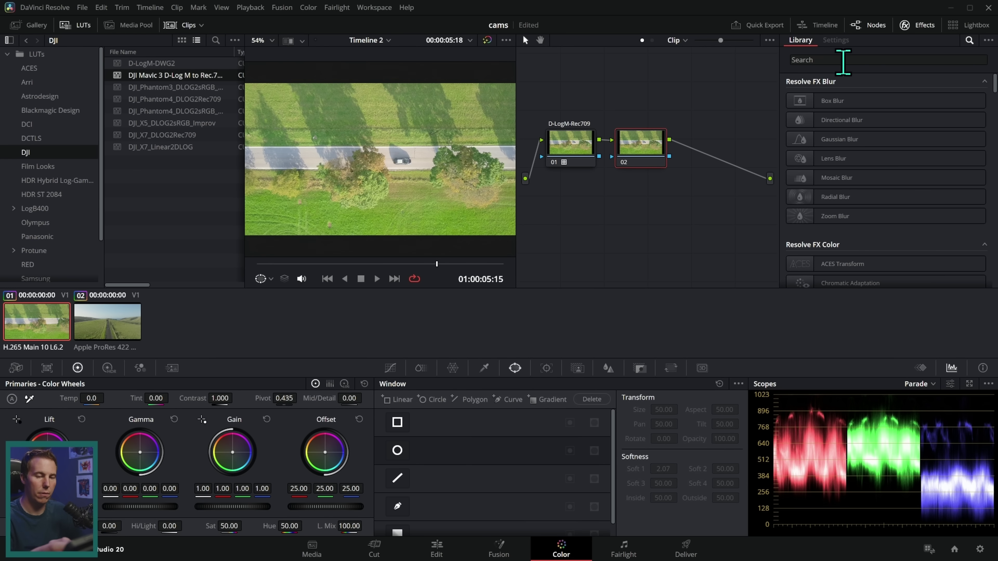
{"action": "type", "text": "colo"}
{"action": "left_click_drag", "start_coordinate": [856, 159], "coordinate": [641, 153]}
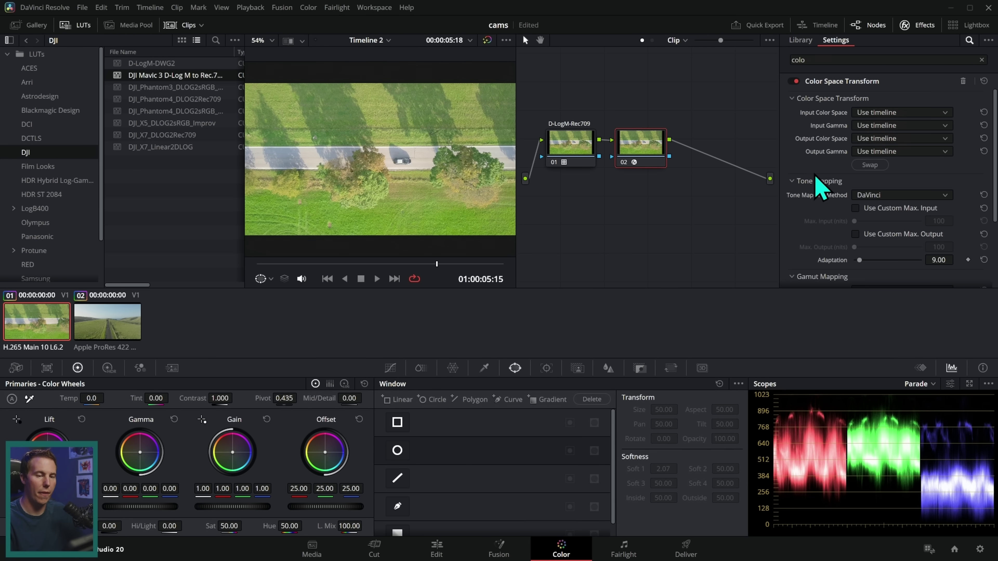
- Set the transform from Rec.709/Rec.709 to DaVinci Wide Gamut/DaVinci Intermediate
{"action": "left_click", "coordinate": [897, 113]}
{"action": "left_click", "coordinate": [902, 229]}
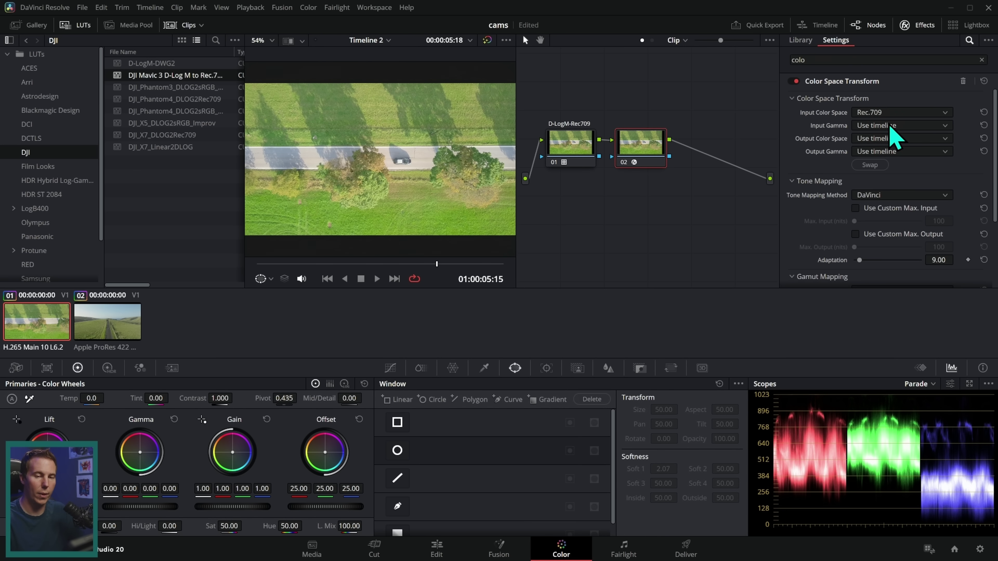
{"action": "left_click", "coordinate": [896, 125]}
{"action": "left_click", "coordinate": [893, 233]}
{"action": "left_click", "coordinate": [899, 138]}
{"action": "scroll", "coordinate": [875, 236], "scroll_direction": "down", "scroll_amount": 3}
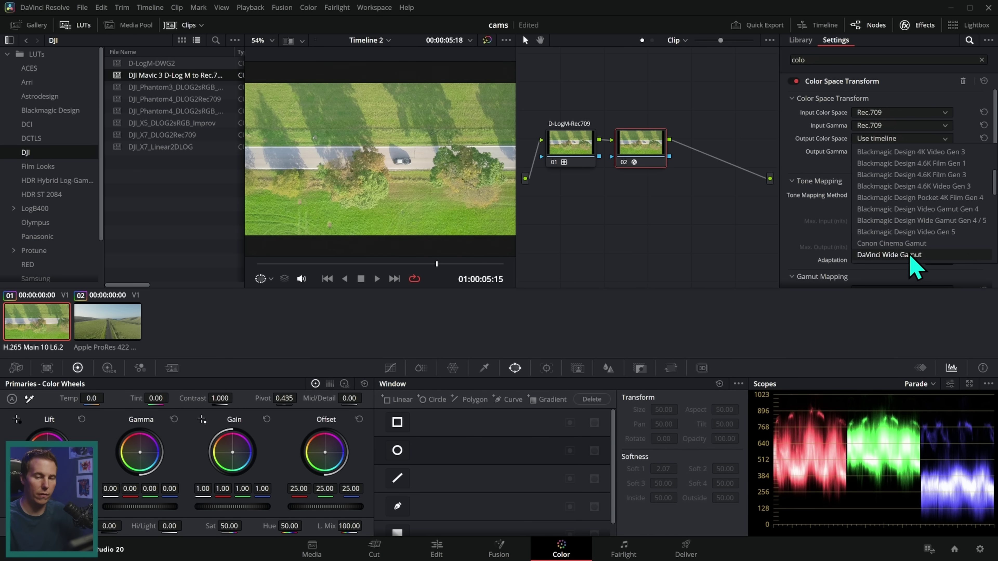
{"action": "left_click", "coordinate": [876, 260]}
{"action": "left_click", "coordinate": [900, 152]}
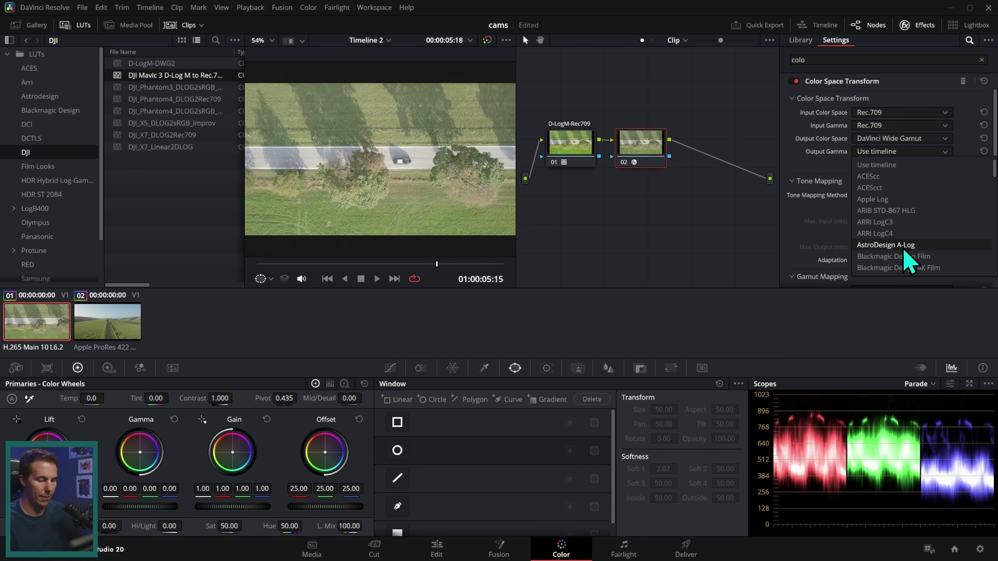
{"action": "scroll", "coordinate": [904, 254], "scroll_direction": "down", "scroll_amount": 3}
{"action": "left_click", "coordinate": [900, 256]}
{"action": "left_click", "coordinate": [93, 30]}
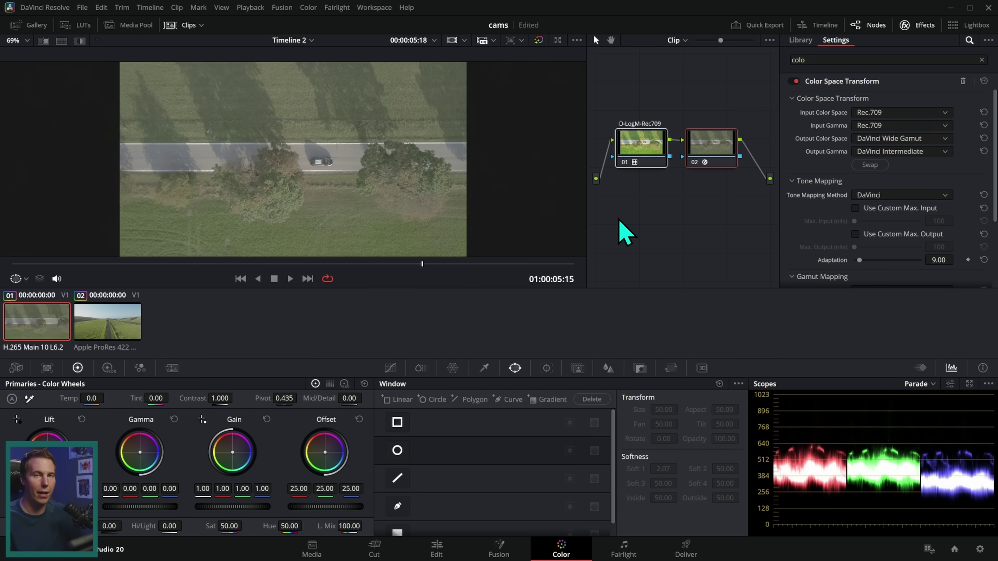
- Add three empty grading nodes, 03 to 05, after the conversion node
{"action": "left_click_drag", "start_coordinate": [587, 232], "coordinate": [374, 232]}
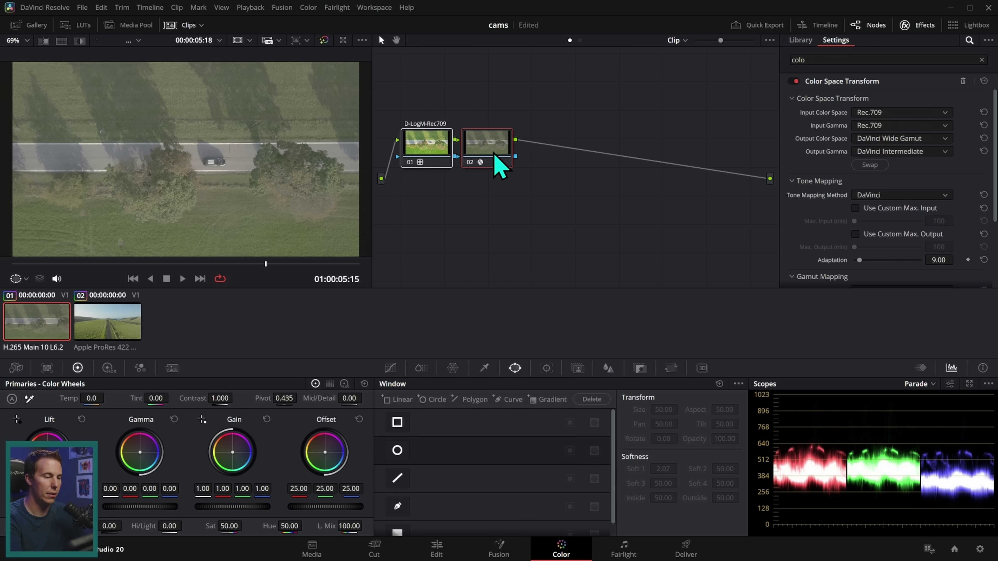
{"action": "key", "text": "alt+s"}
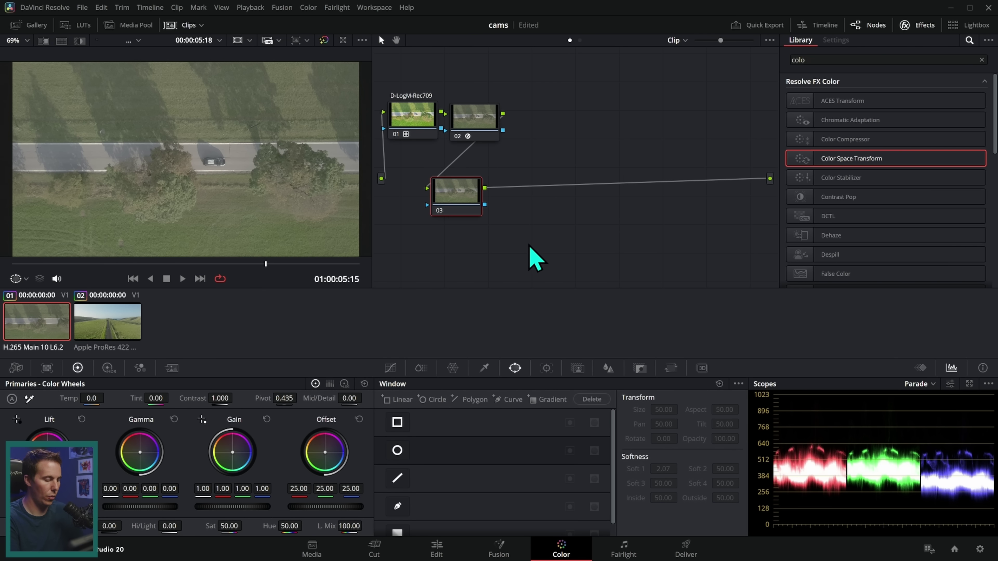
{"action": "key", "text": "alt+s"}
{"action": "key", "text": "alt+s"}
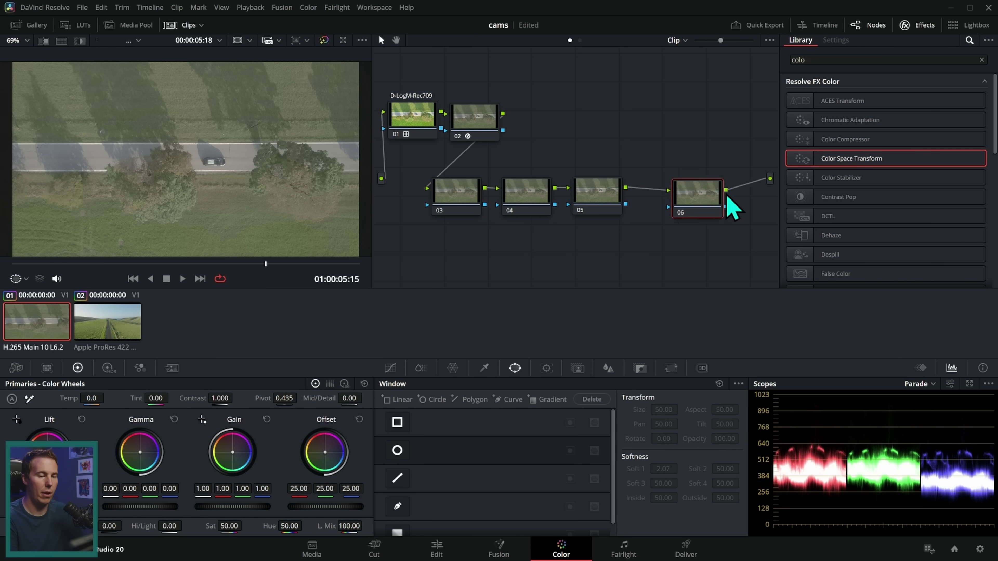
- Add a Color Space Transform node converting DaVinci Wide Gamut/Intermediate back to Rec.709
{"action": "left_click_drag", "start_coordinate": [813, 160], "coordinate": [703, 194]}
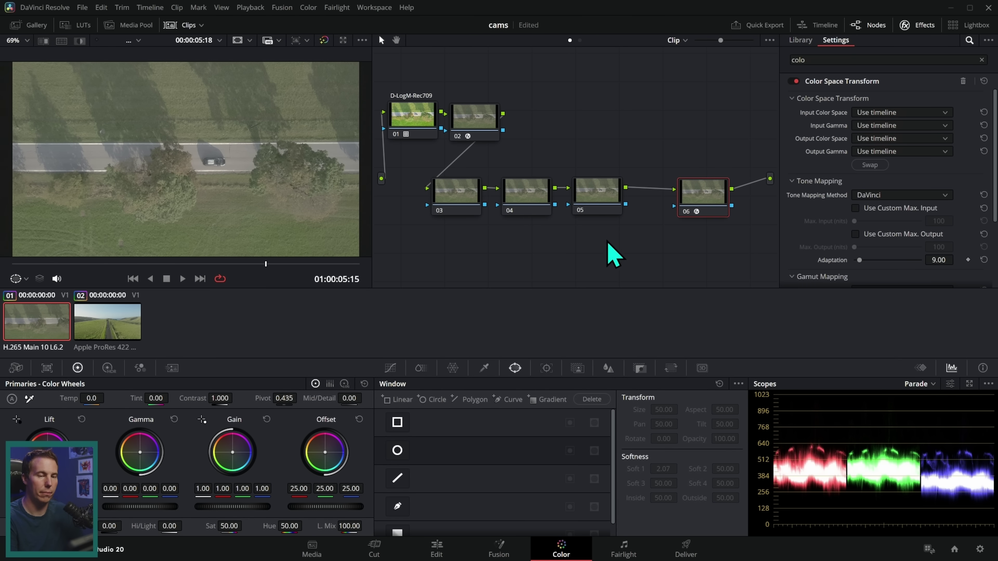
{"action": "left_click", "coordinate": [899, 113]}
{"action": "left_click", "coordinate": [899, 126]}
{"action": "left_click", "coordinate": [900, 125]}
{"action": "left_click", "coordinate": [902, 133]}
{"action": "left_click", "coordinate": [899, 138]}
{"action": "left_click", "coordinate": [880, 255]}
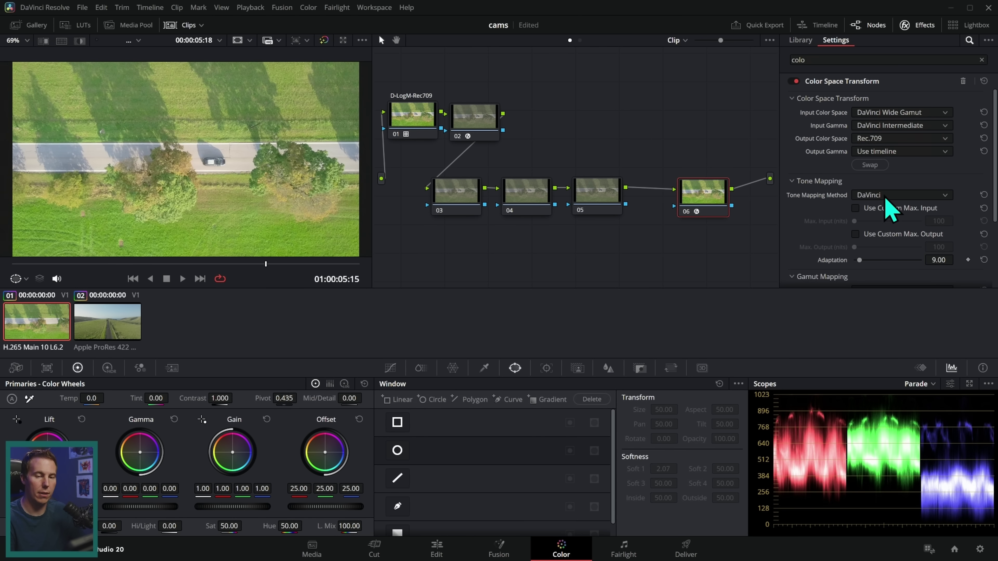
- Select grading nodes 03–05, input nodes 01–02 and output node 06 in turn, then deselect
{"action": "left_click", "coordinate": [597, 192]}
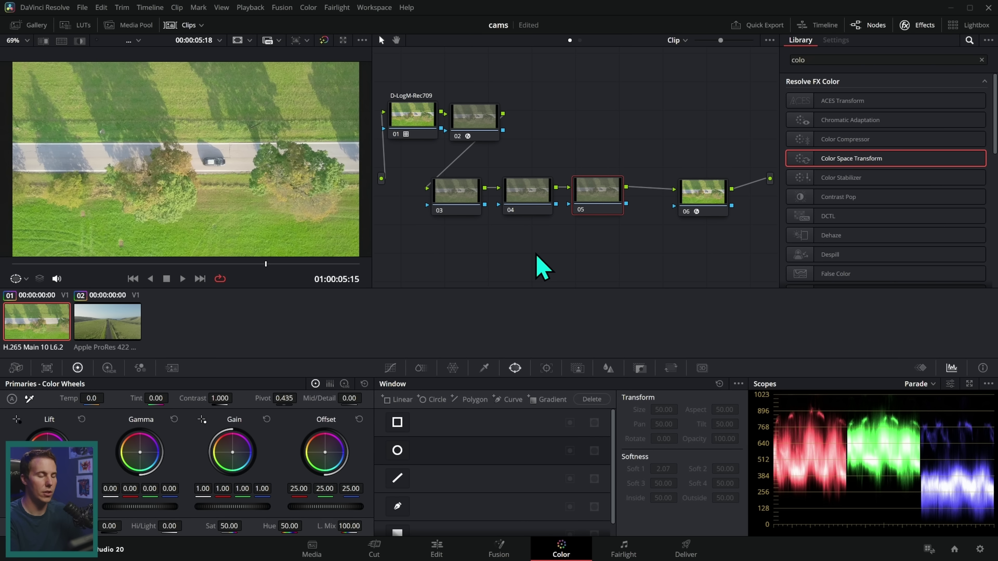
{"action": "left_click_drag", "start_coordinate": [424, 237], "coordinate": [638, 167]}
{"action": "left_click_drag", "start_coordinate": [517, 72], "coordinate": [391, 164]}
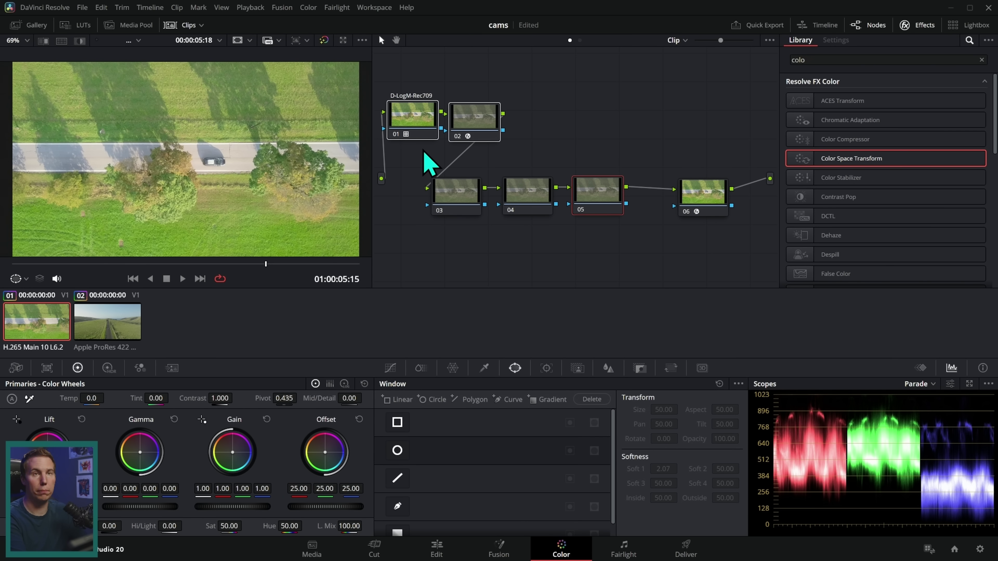
{"action": "left_click_drag", "start_coordinate": [672, 148], "coordinate": [730, 260]}
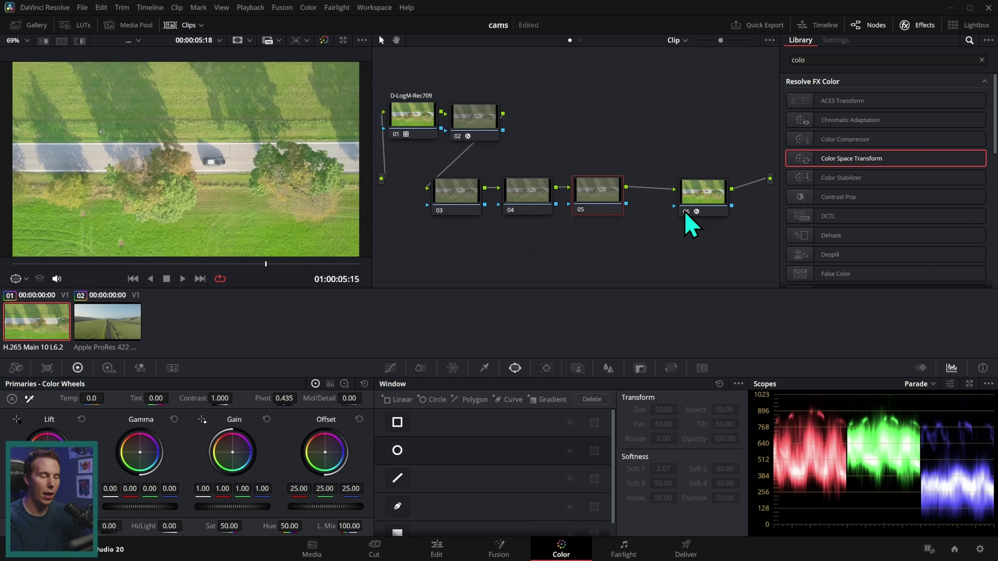
{"action": "left_click", "coordinate": [657, 282]}
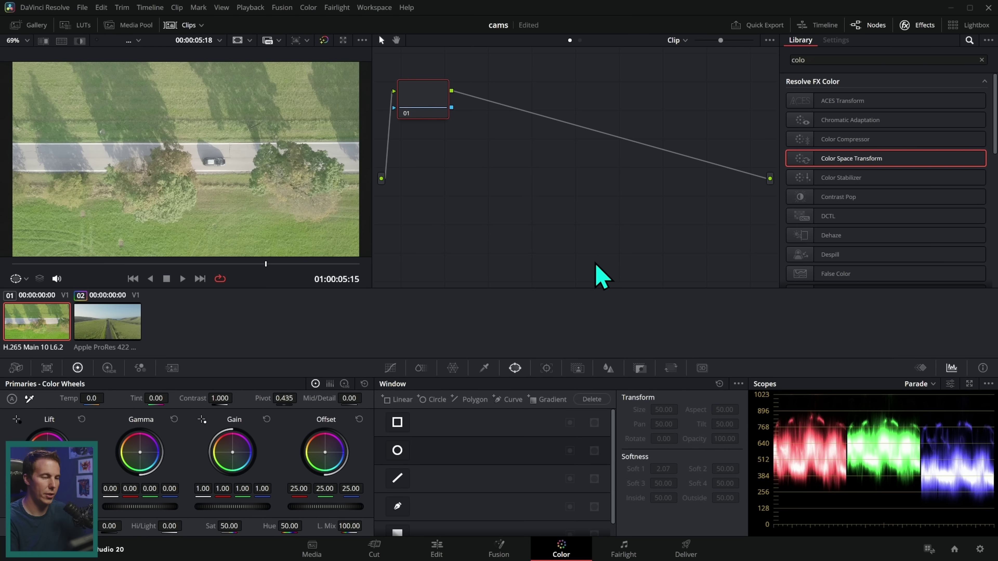
- Set color science to DaVinci YRGB Color Managed with HDR DaVinci Wide Gamut Intermediate processing, and save
{"action": "left_click", "coordinate": [122, 319]}
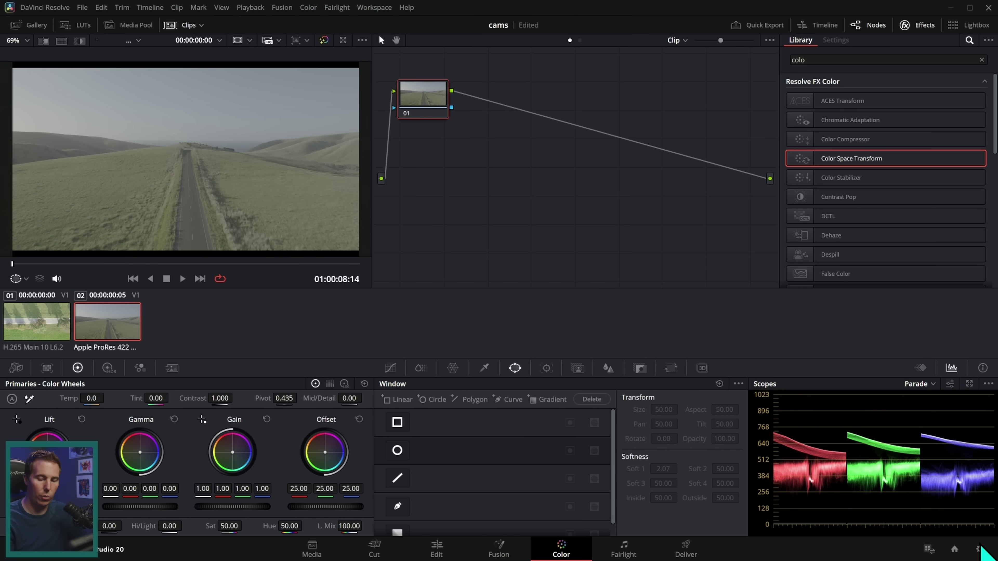
{"action": "left_click", "coordinate": [980, 550]}
{"action": "left_click", "coordinate": [534, 115]}
{"action": "left_click", "coordinate": [552, 139]}
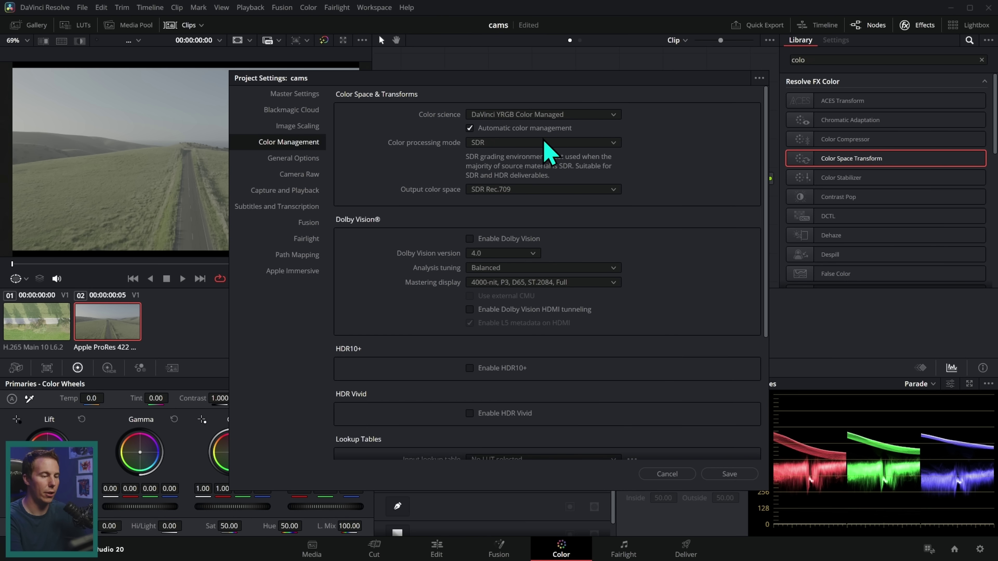
{"action": "left_click", "coordinate": [545, 129]}
{"action": "left_click", "coordinate": [558, 143]}
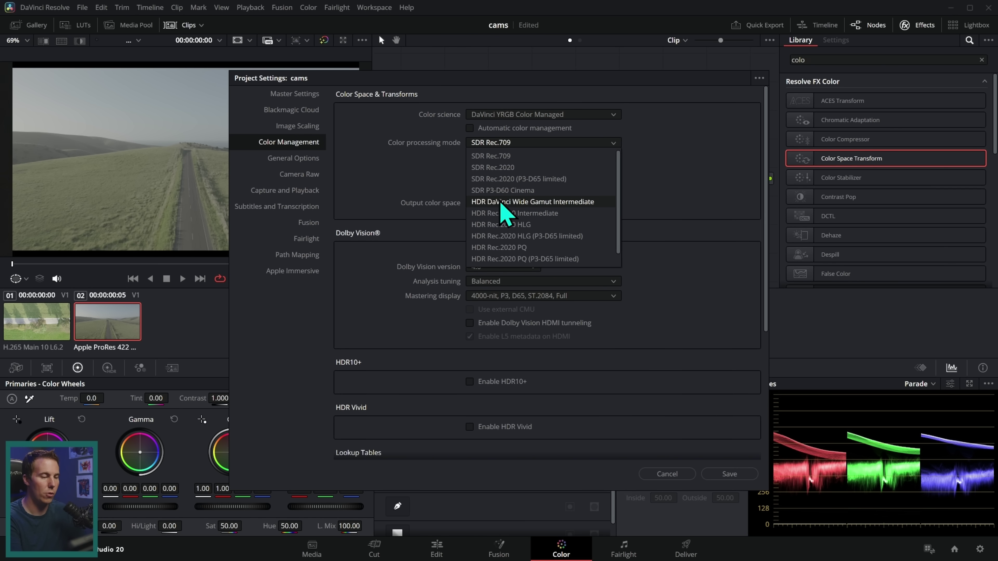
{"action": "left_click", "coordinate": [546, 202]}
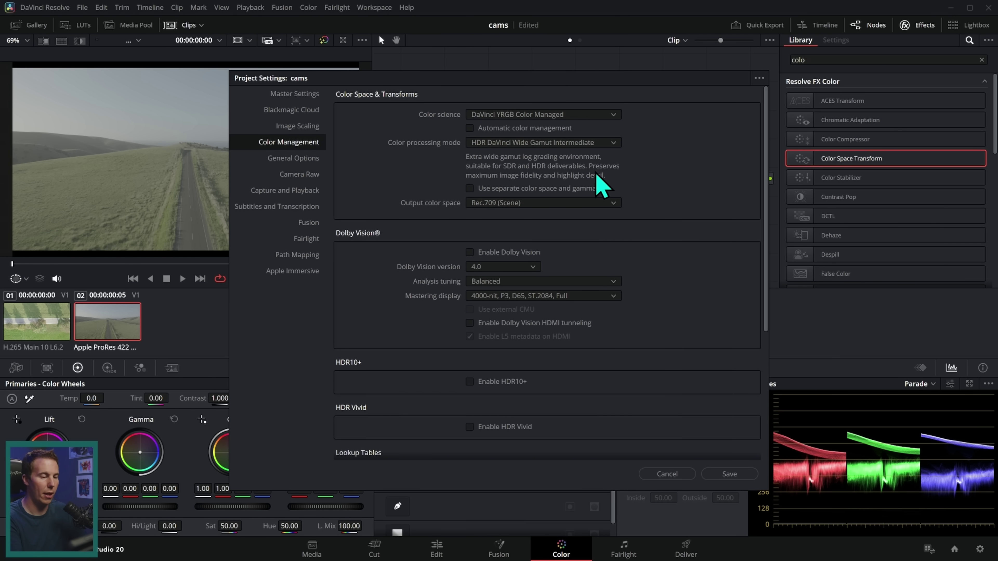
{"action": "left_click", "coordinate": [730, 475]}
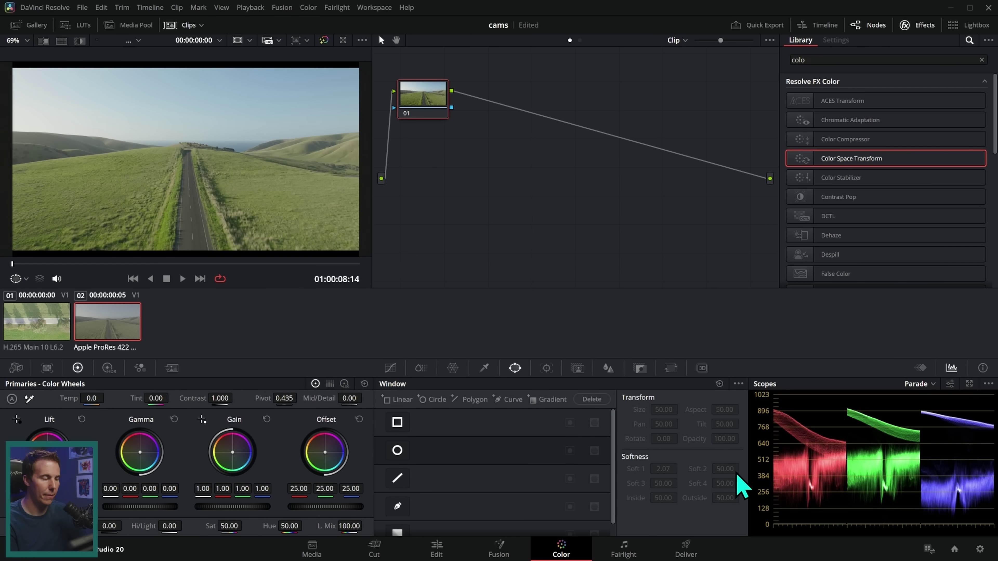
- Select clip 01 and keep its input color space as DJI D-Gamut/D-Log
{"action": "right_click", "coordinate": [116, 329]}
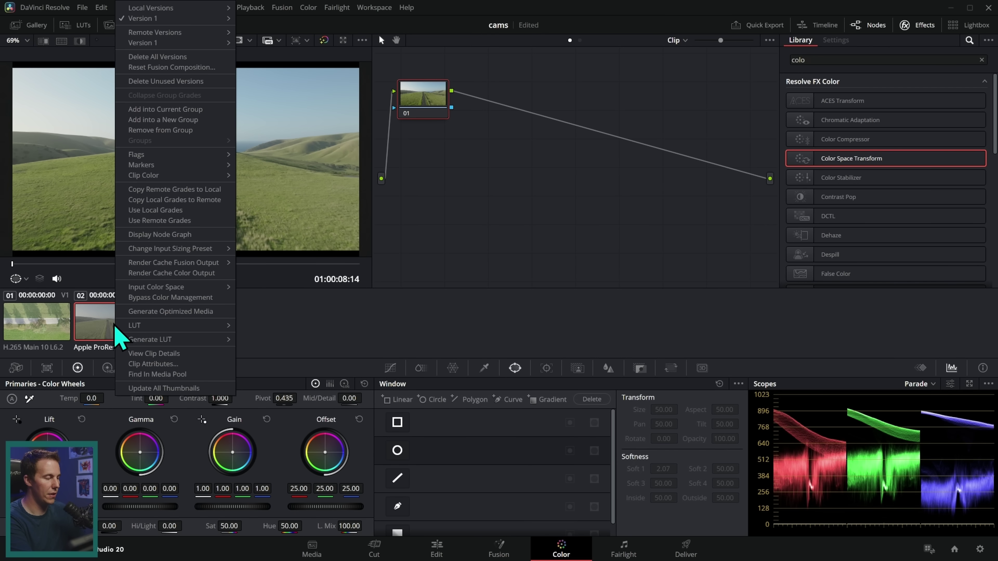
{"action": "mouse_move", "coordinate": [212, 289]}
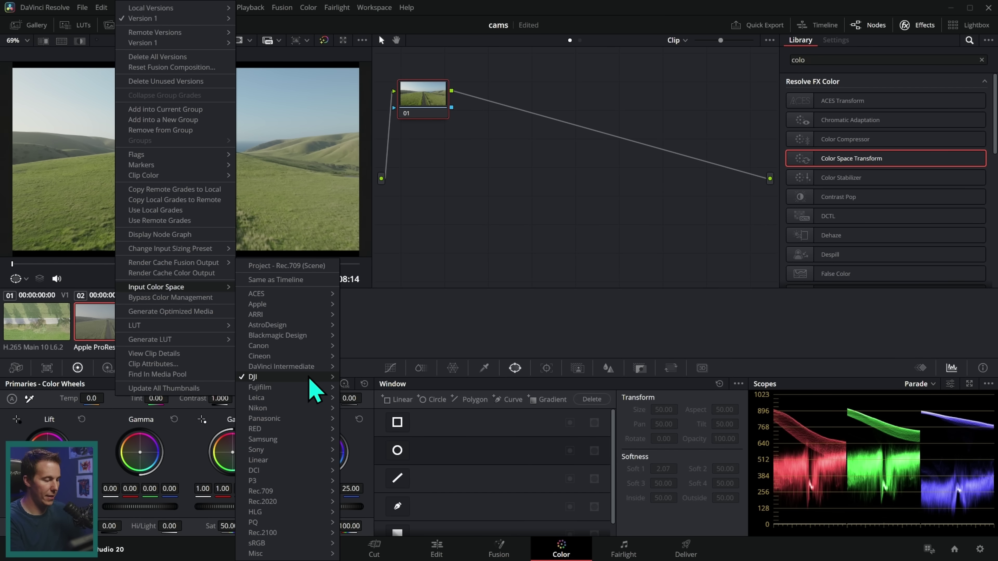
{"action": "mouse_move", "coordinate": [312, 378]}
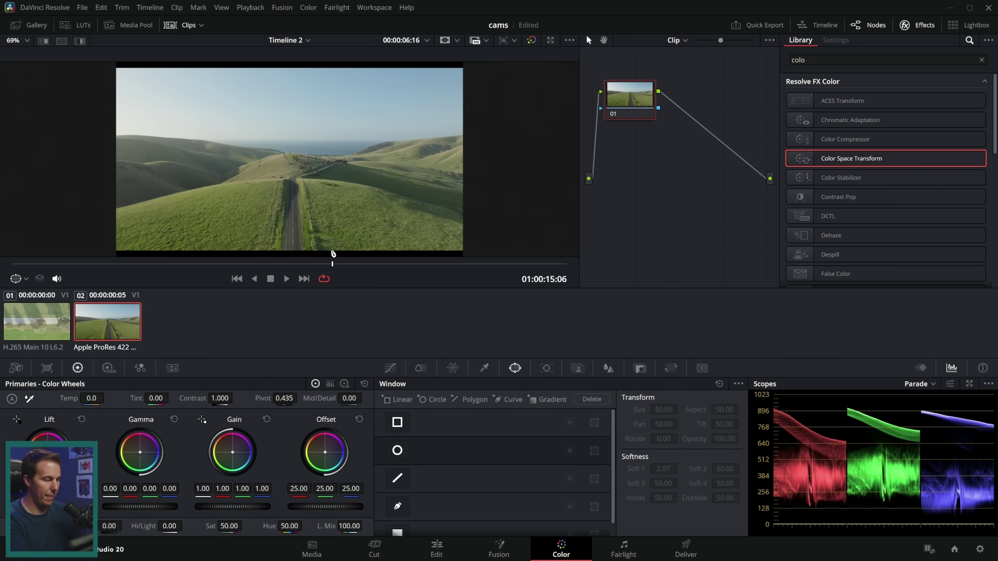
{"action": "left_click", "coordinate": [67, 326]}
{"action": "right_click", "coordinate": [47, 322]}
{"action": "mouse_move", "coordinate": [118, 287]}
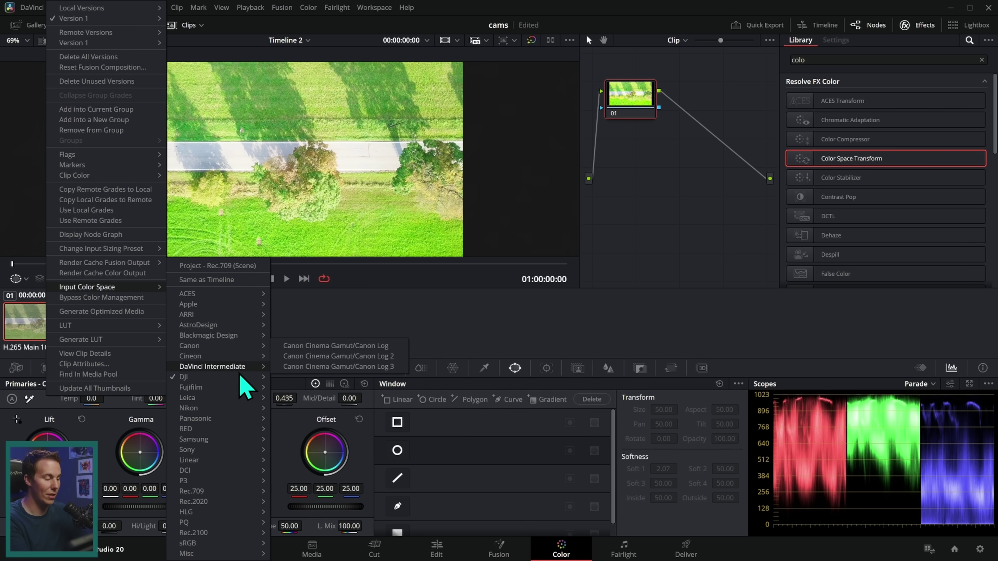
{"action": "mouse_move", "coordinate": [250, 377]}
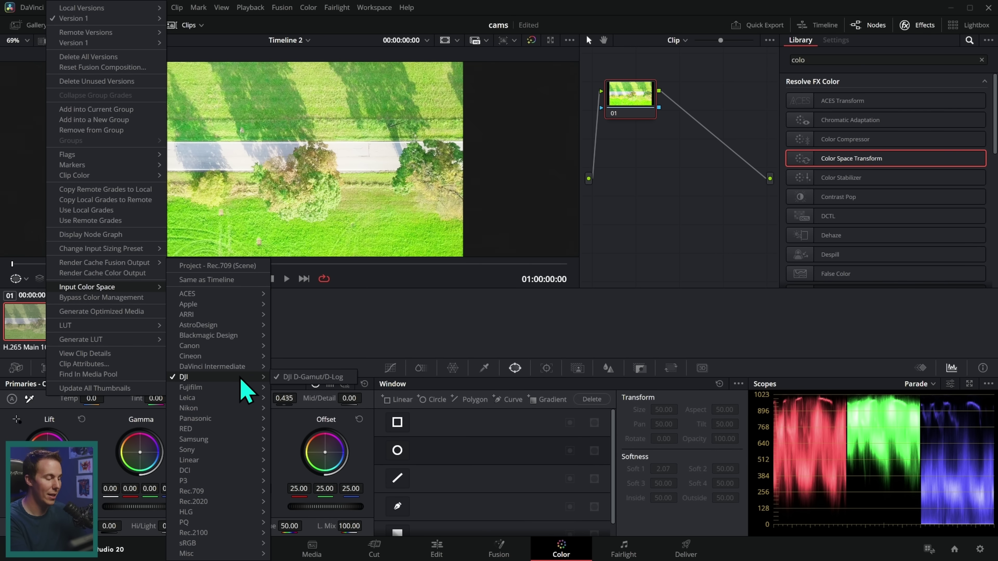
{"action": "left_click", "coordinate": [345, 380]}
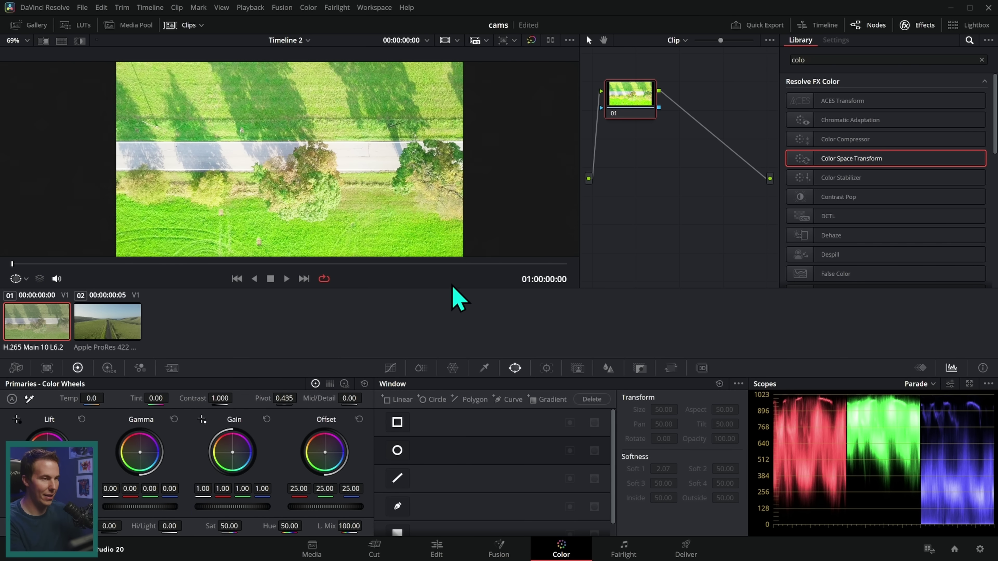
- Preview clip 01 full screen, then go back to Project Settings
{"action": "key", "text": "ctrl+f"}
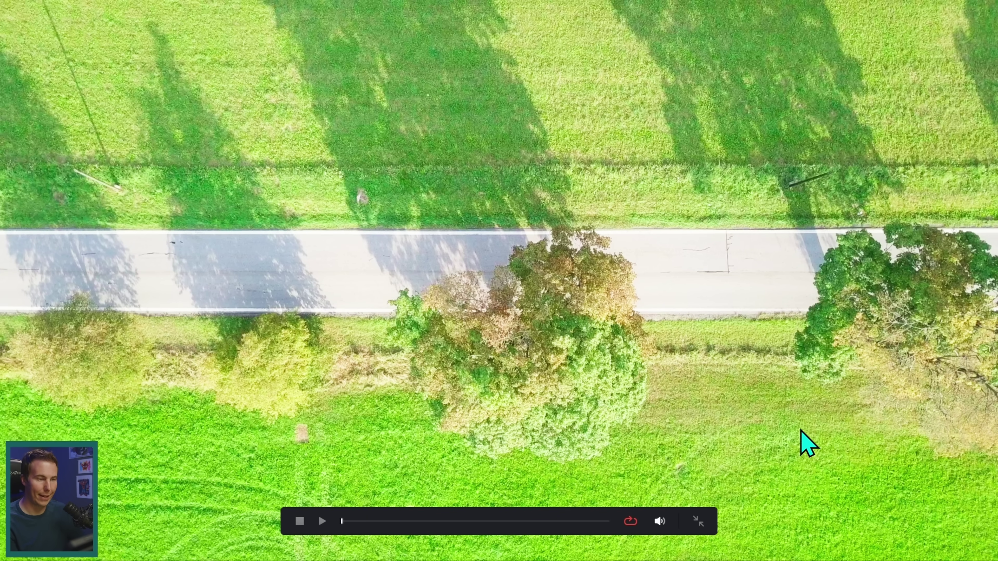
{"action": "key", "text": "Escape"}
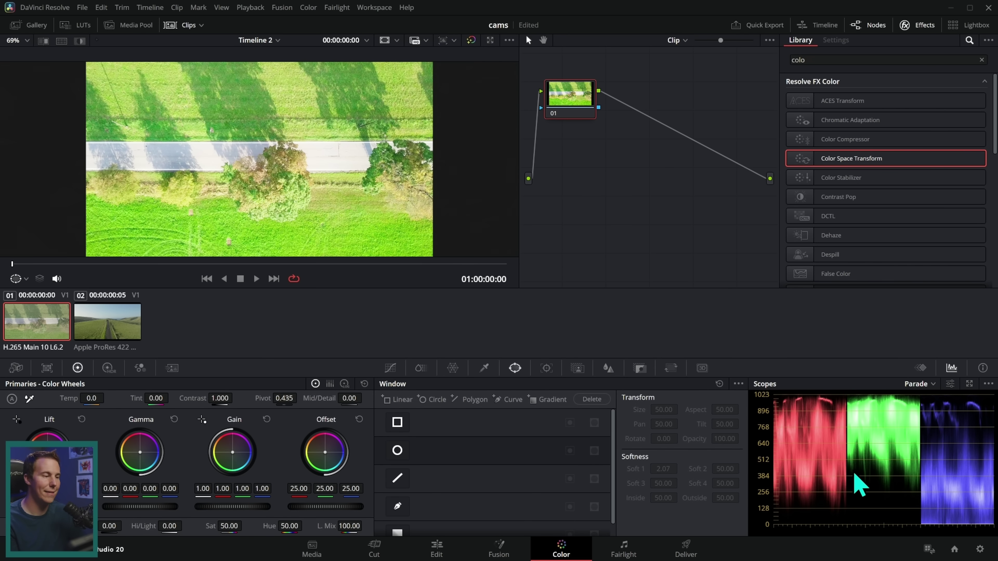
{"action": "right_click", "coordinate": [48, 319]}
{"action": "mouse_move", "coordinate": [156, 288]}
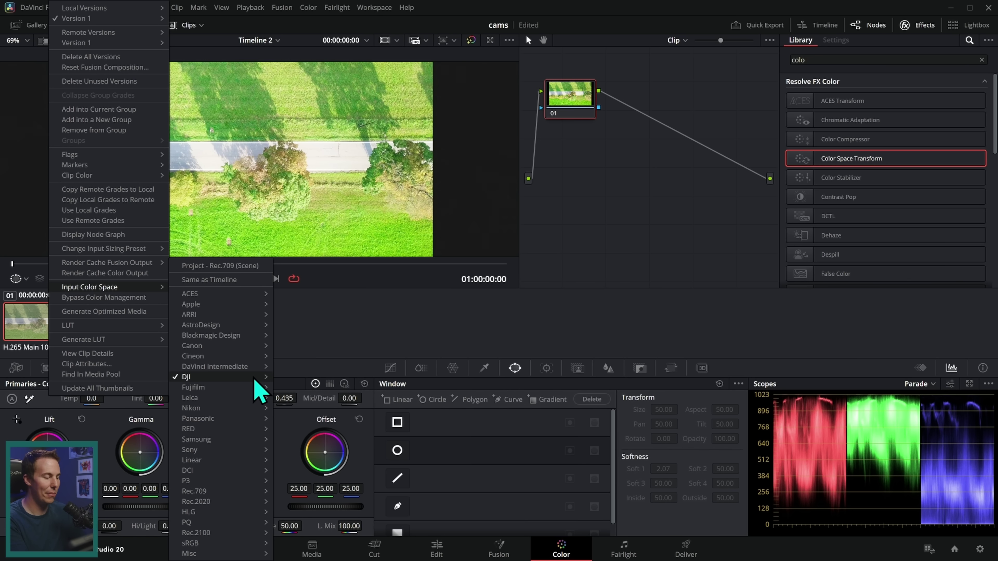
{"action": "mouse_move", "coordinate": [251, 376]}
{"action": "left_click", "coordinate": [557, 268]}
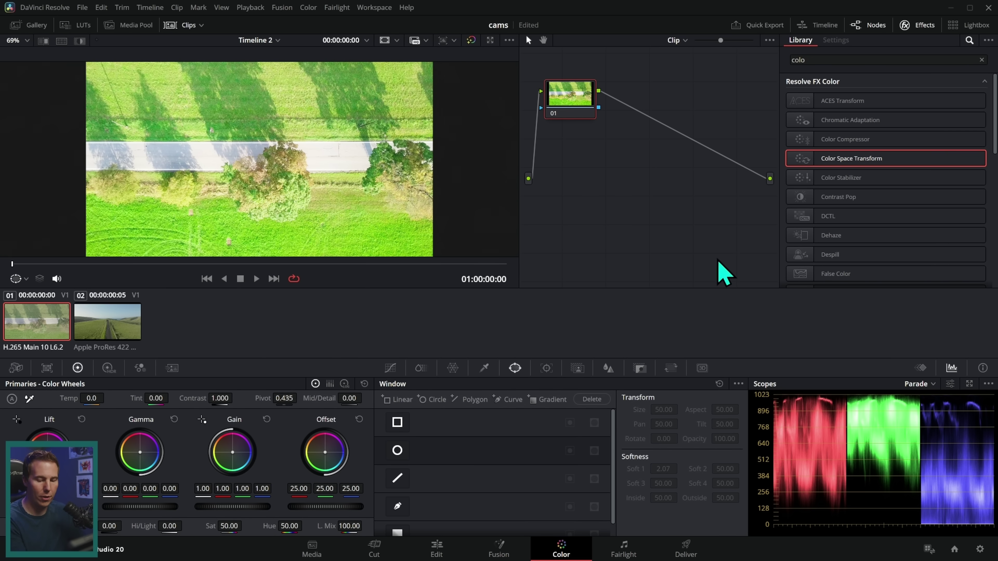
{"action": "left_click", "coordinate": [979, 547]}
- Switch the project's color science to DaVinci YRGB and save
{"action": "left_click", "coordinate": [566, 118]}
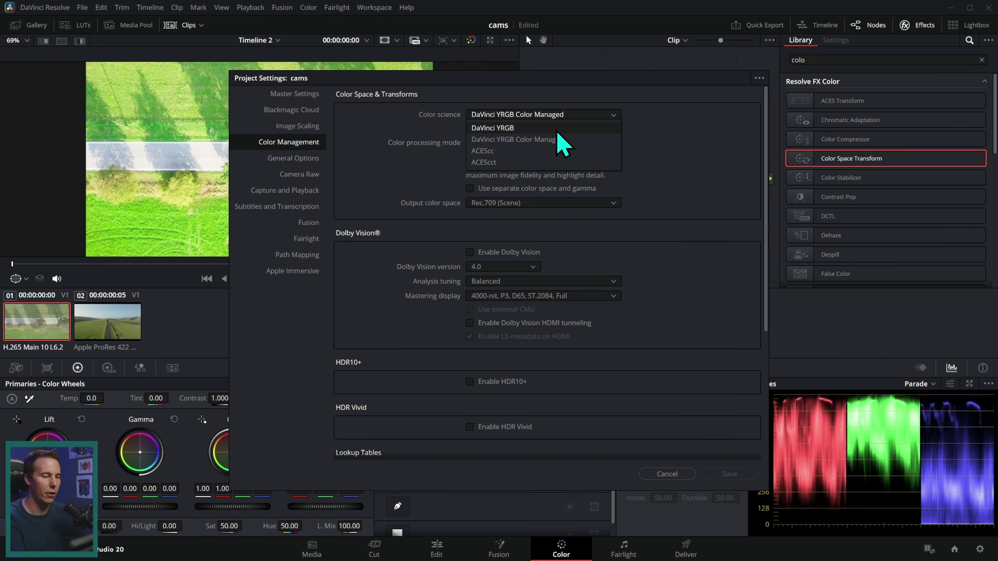
{"action": "left_click", "coordinate": [556, 129]}
{"action": "left_click", "coordinate": [728, 474]}
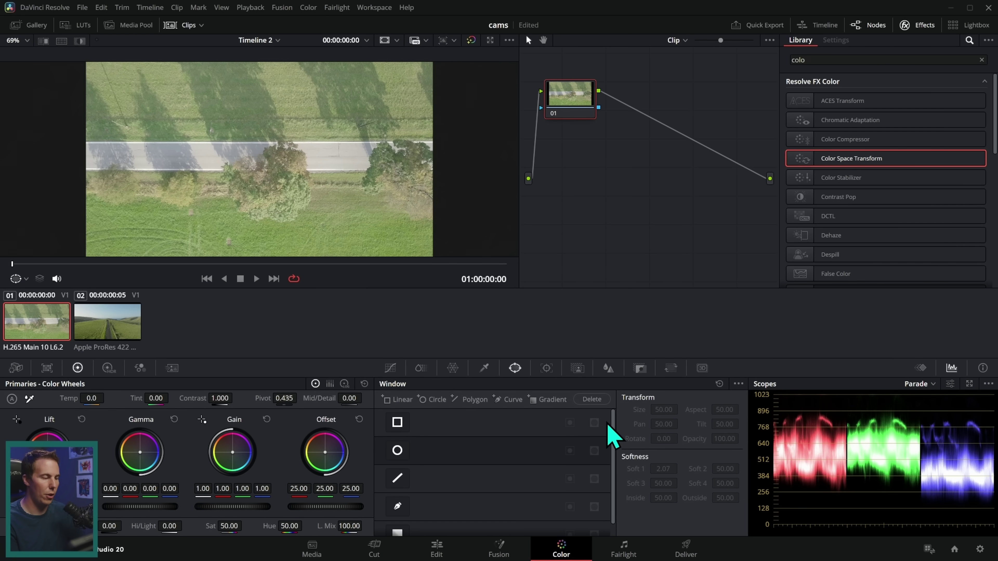
- Apply the DJI Mavic 3 D-Log M to Rec.709 LUT to node 01
{"action": "left_click", "coordinate": [77, 24]}
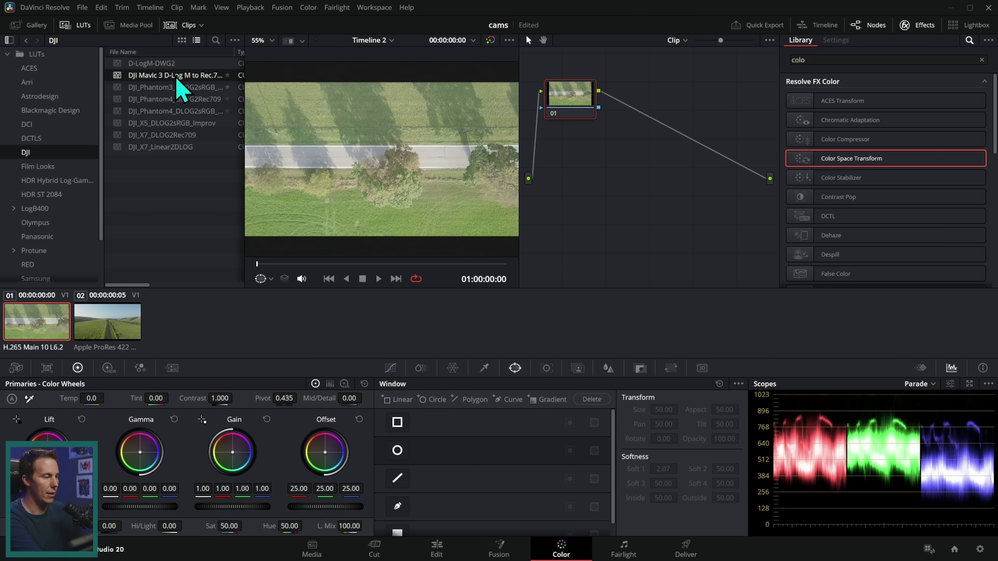
{"action": "left_click_drag", "start_coordinate": [177, 75], "coordinate": [566, 97]}
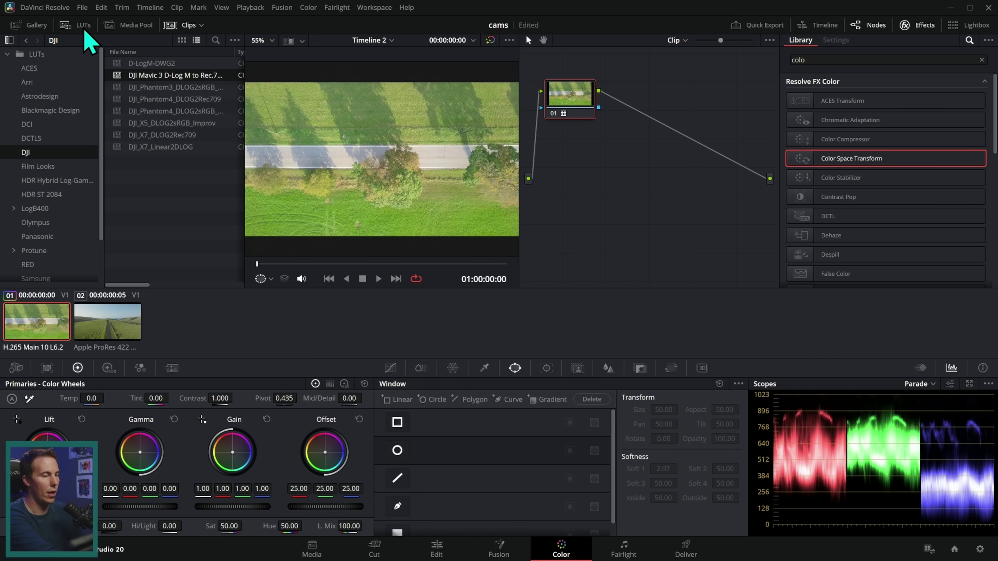
{"action": "left_click", "coordinate": [77, 25]}
- Add a Color Space Transform node converting Rec.709/Rec.709 to DaVinci Wide Gamut/DaVinci Intermediate
{"action": "left_click_drag", "start_coordinate": [851, 159], "coordinate": [706, 156]}
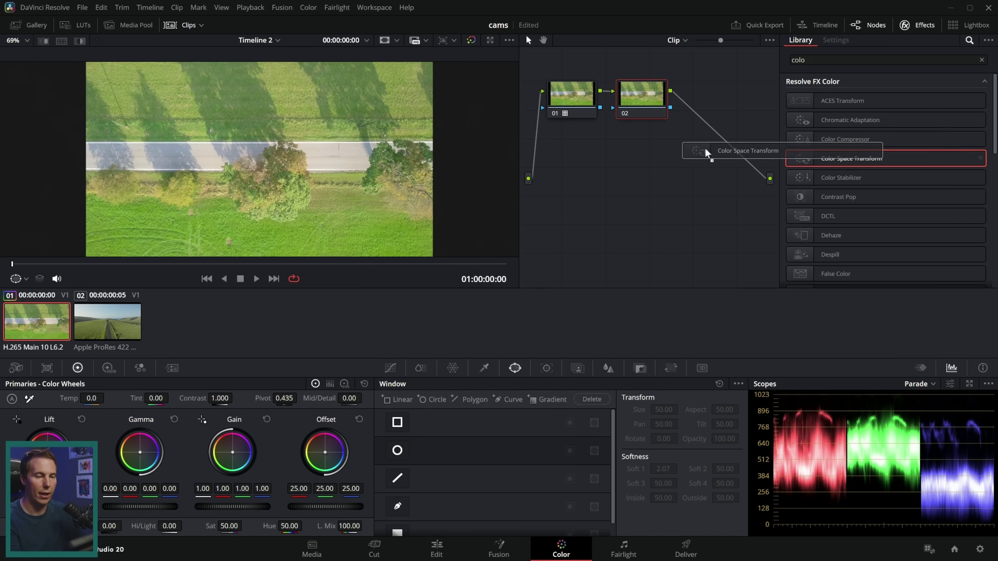
{"action": "left_click", "coordinate": [901, 113]}
{"action": "left_click", "coordinate": [904, 232]}
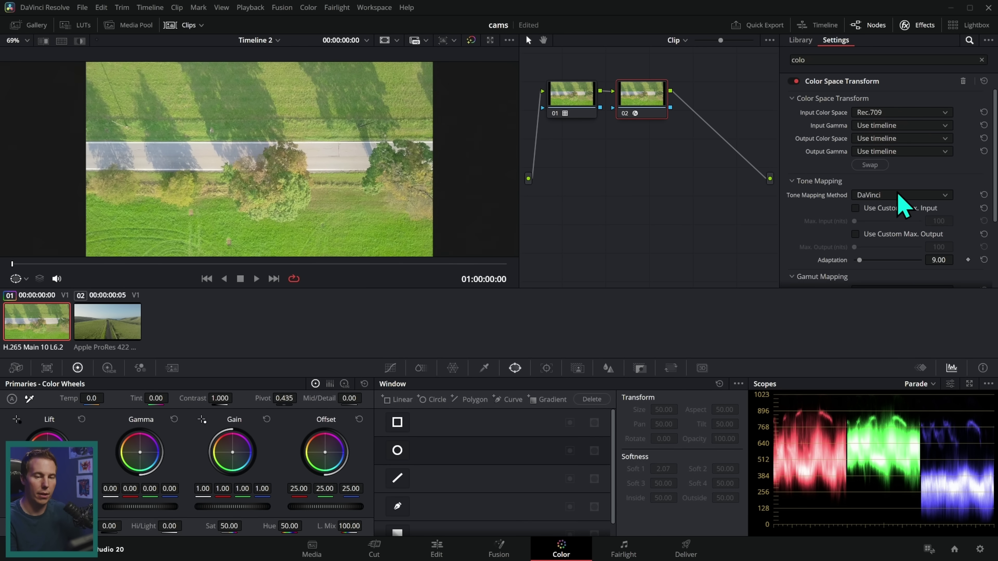
{"action": "left_click", "coordinate": [900, 125]}
{"action": "left_click", "coordinate": [892, 242]}
{"action": "left_click", "coordinate": [897, 138]}
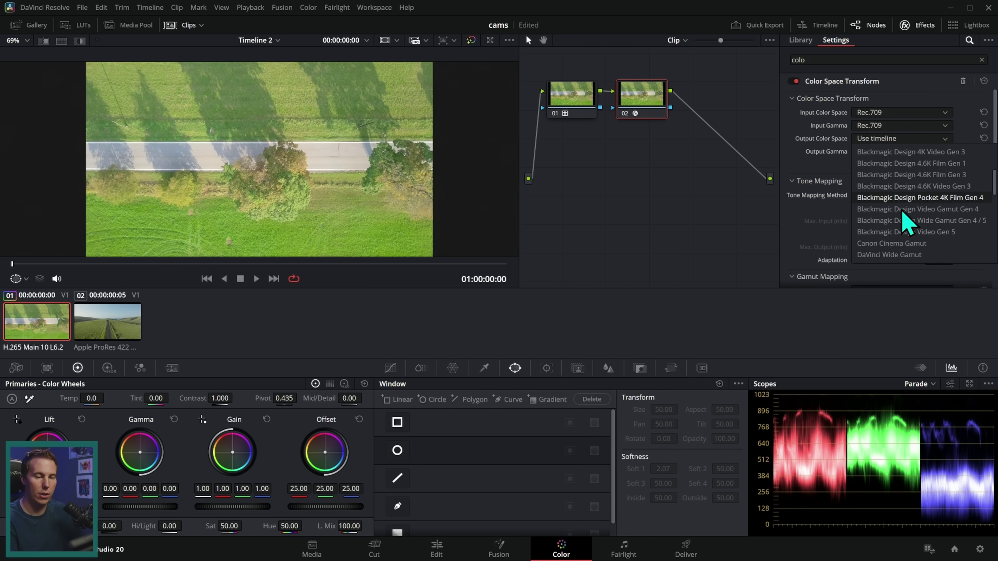
{"action": "left_click", "coordinate": [909, 259]}
{"action": "left_click", "coordinate": [899, 152]}
{"action": "left_click", "coordinate": [900, 264]}
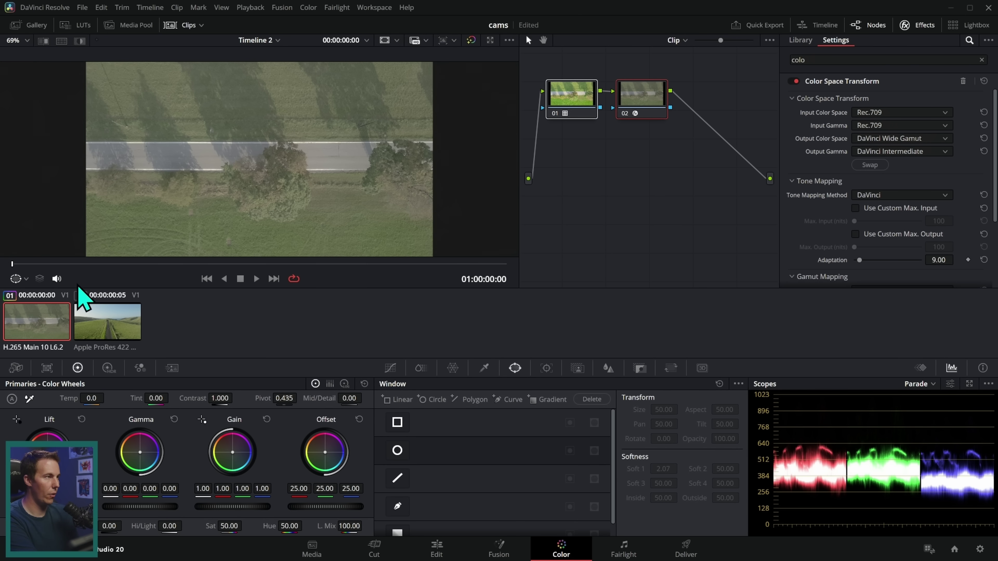
{"action": "right_click", "coordinate": [53, 332]}
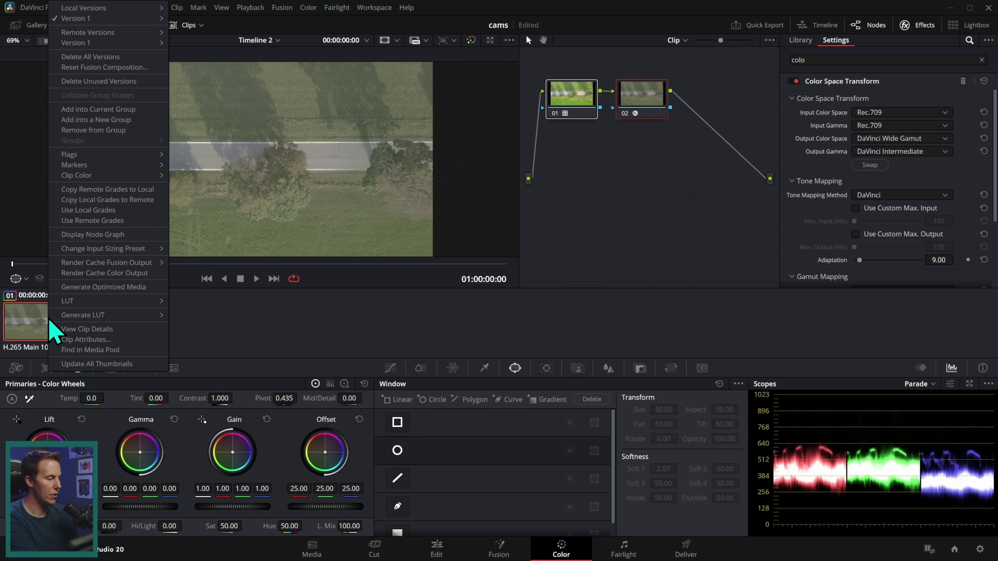
- Generate a 65-point cube LUT from clip 01's grade, saved as DLogM-DWG
{"action": "mouse_move", "coordinate": [131, 315]}
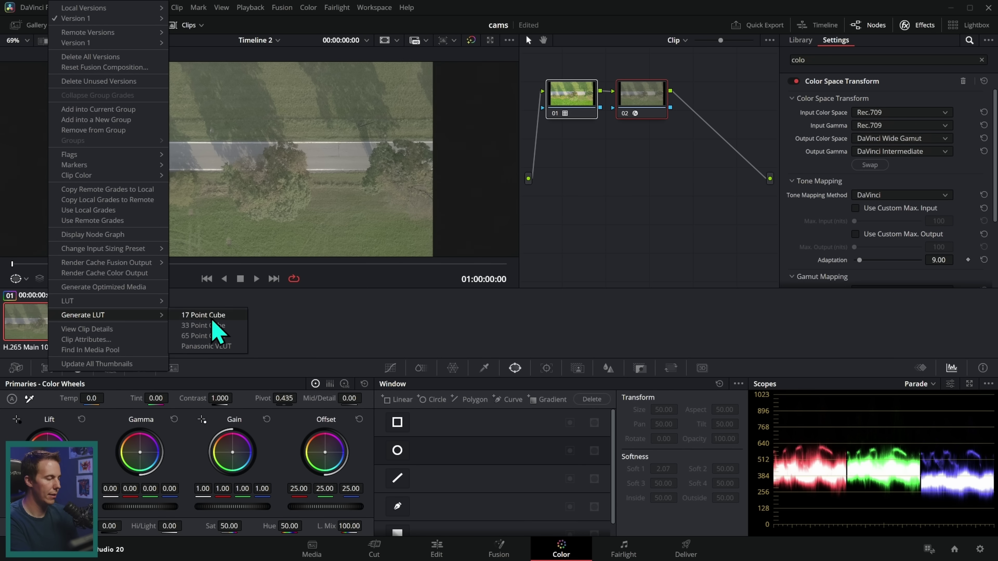
{"action": "left_click", "coordinate": [234, 337]}
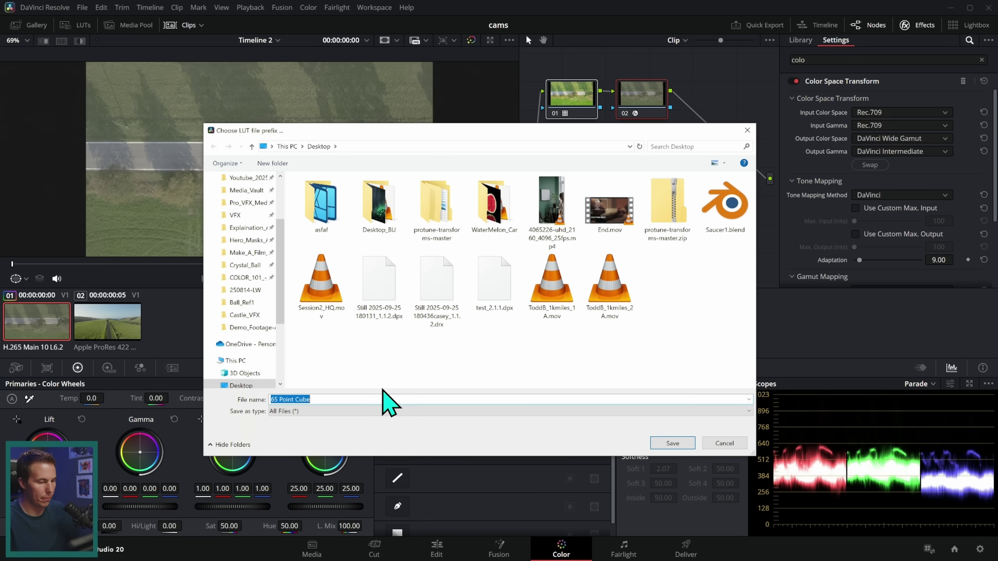
{"action": "type", "text": "DLogM-DWG"}
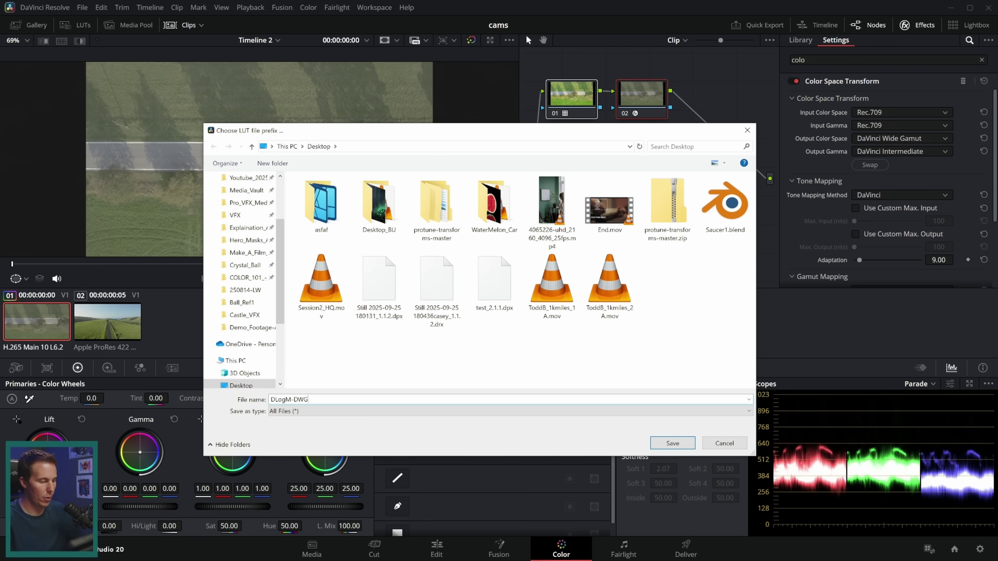
{"action": "left_click", "coordinate": [676, 442]}
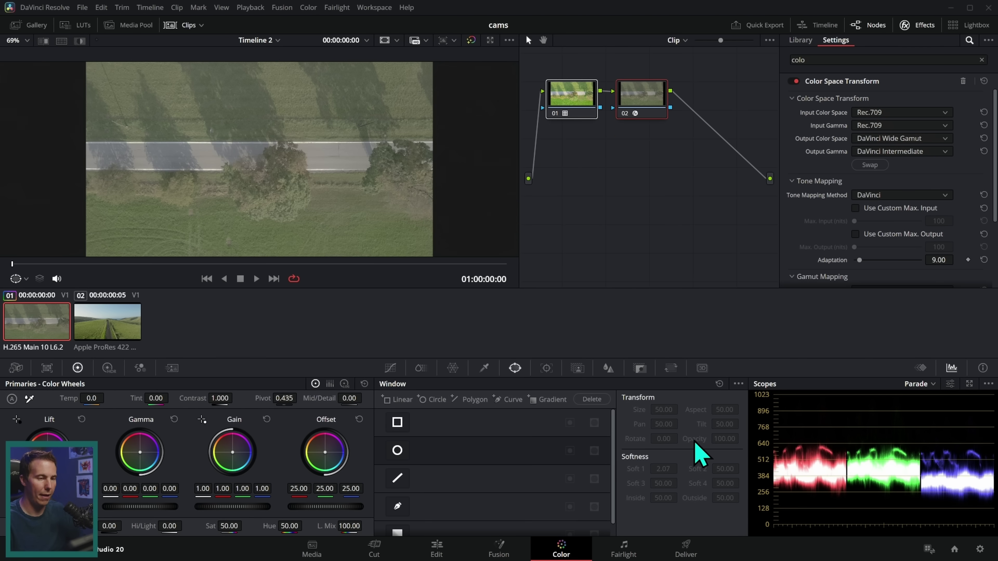
{"action": "left_click", "coordinate": [80, 25]}
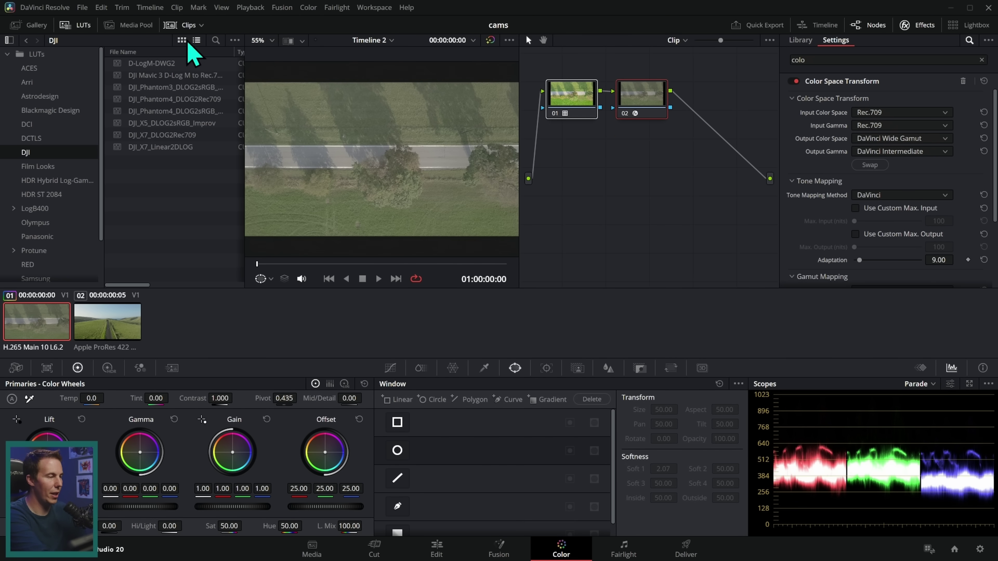
{"action": "right_click", "coordinate": [133, 190]}
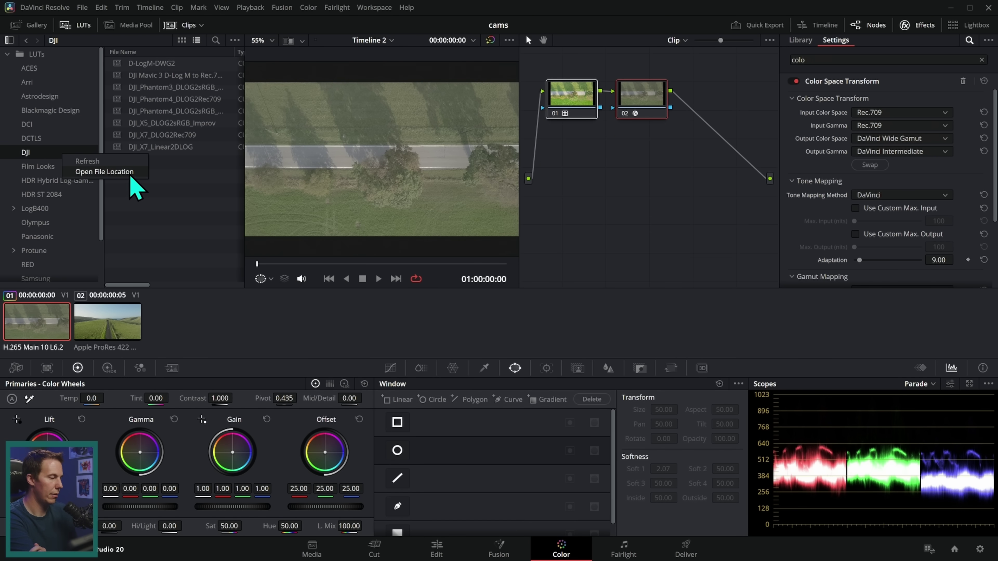
- Reveal the DJI LUT folder on disk, select D-LogM-DWG2.cube, and close the window
{"action": "left_click", "coordinate": [127, 182]}
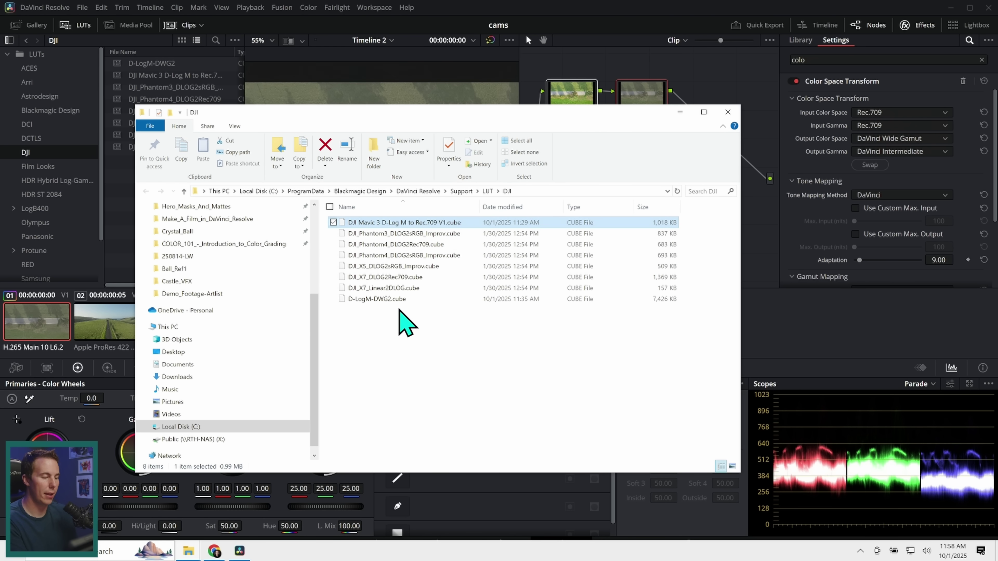
{"action": "left_click_drag", "start_coordinate": [396, 299], "coordinate": [379, 313]}
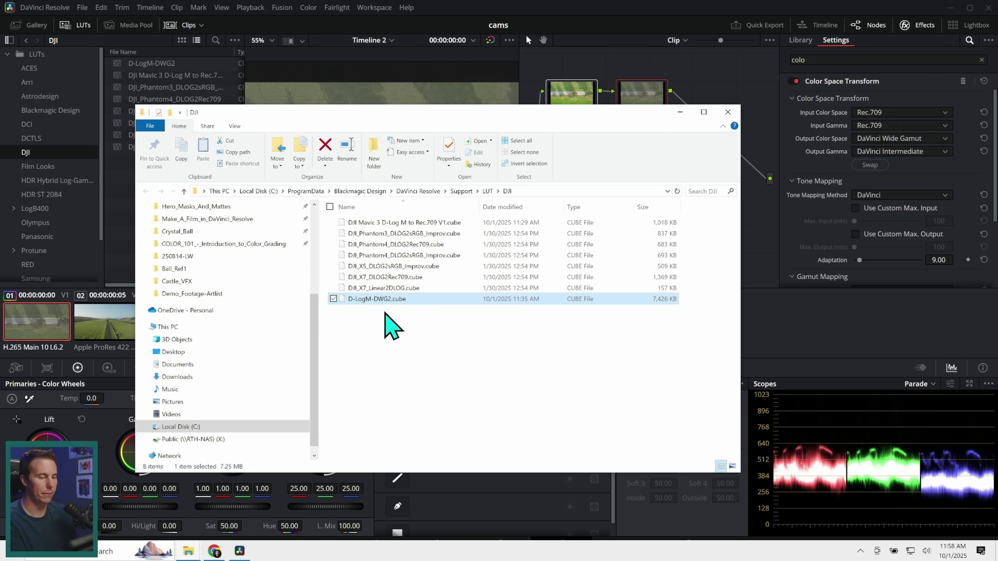
{"action": "left_click", "coordinate": [728, 112]}
{"action": "right_click", "coordinate": [49, 153]}
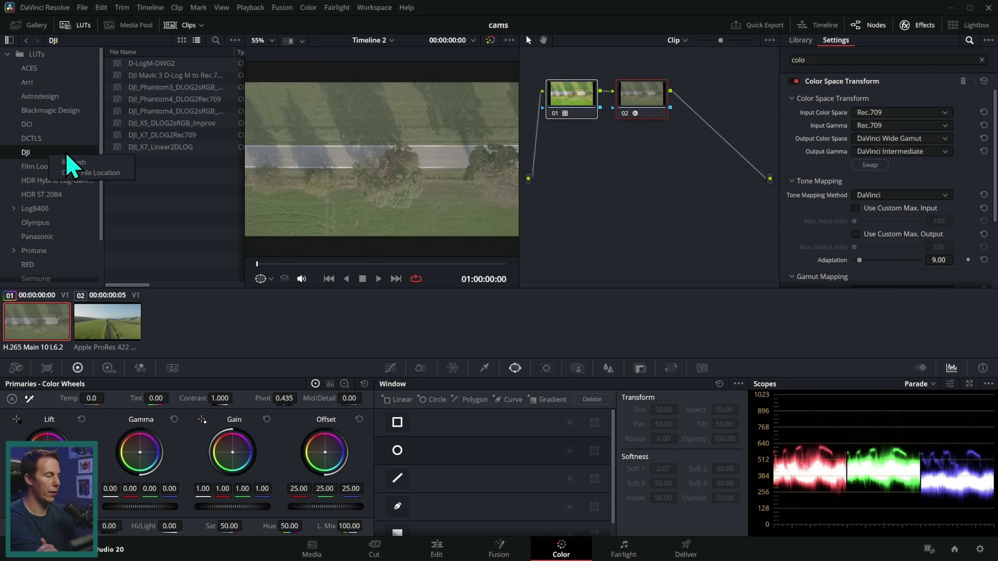
- Refresh the DJI LUT list, reset all grades and nodes, and apply D-LogM-DWG2 to node 01
{"action": "left_click", "coordinate": [104, 164]}
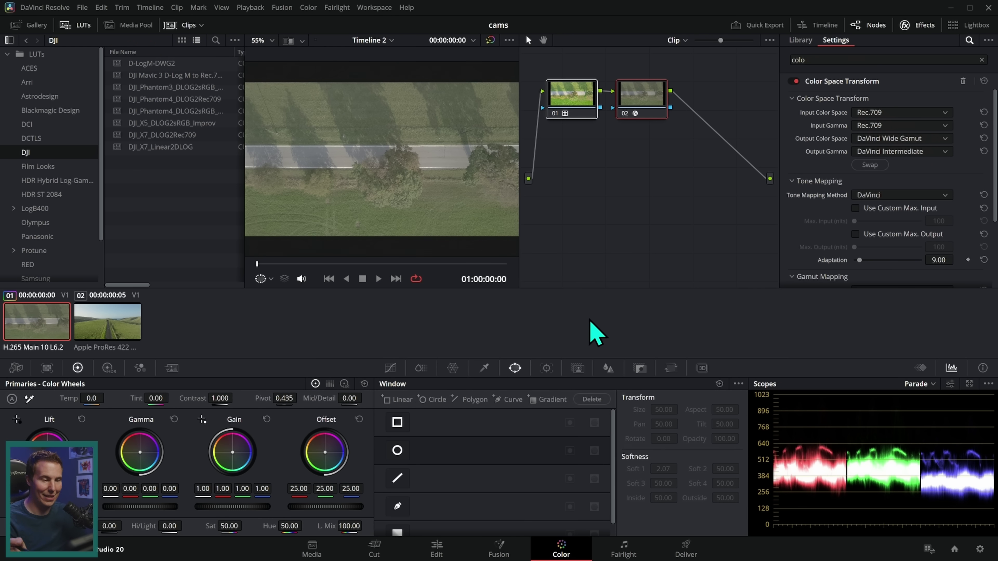
{"action": "right_click", "coordinate": [630, 169]}
{"action": "left_click", "coordinate": [672, 159]}
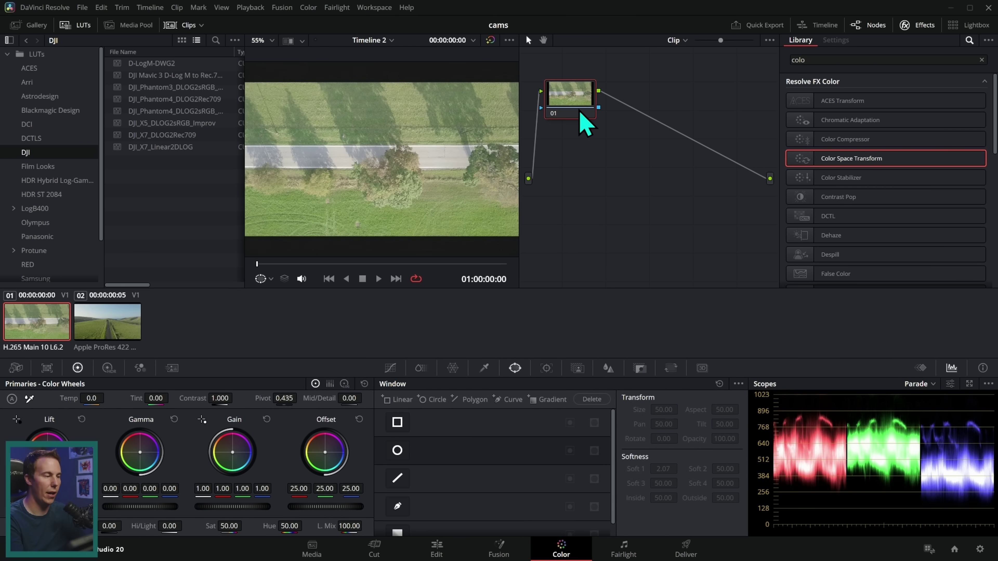
{"action": "left_click_drag", "start_coordinate": [586, 123], "coordinate": [618, 143]}
{"action": "left_click_drag", "start_coordinate": [151, 63], "coordinate": [614, 113]}
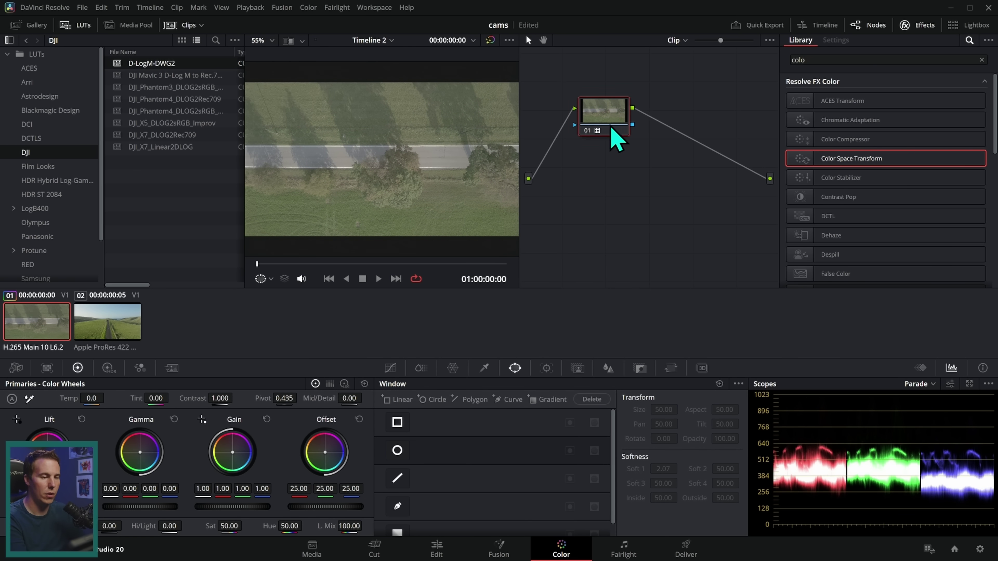
- Add a serial node transforming DaVinci Wide Gamut/DaVinci Intermediate to Rec.709
{"action": "key", "text": "alt+s"}
{"action": "left_click_drag", "start_coordinate": [646, 138], "coordinate": [695, 151]}
{"action": "left_click_drag", "start_coordinate": [849, 158], "coordinate": [686, 145]}
{"action": "left_click", "coordinate": [900, 113]}
{"action": "left_click", "coordinate": [889, 228]}
{"action": "left_click", "coordinate": [900, 126]}
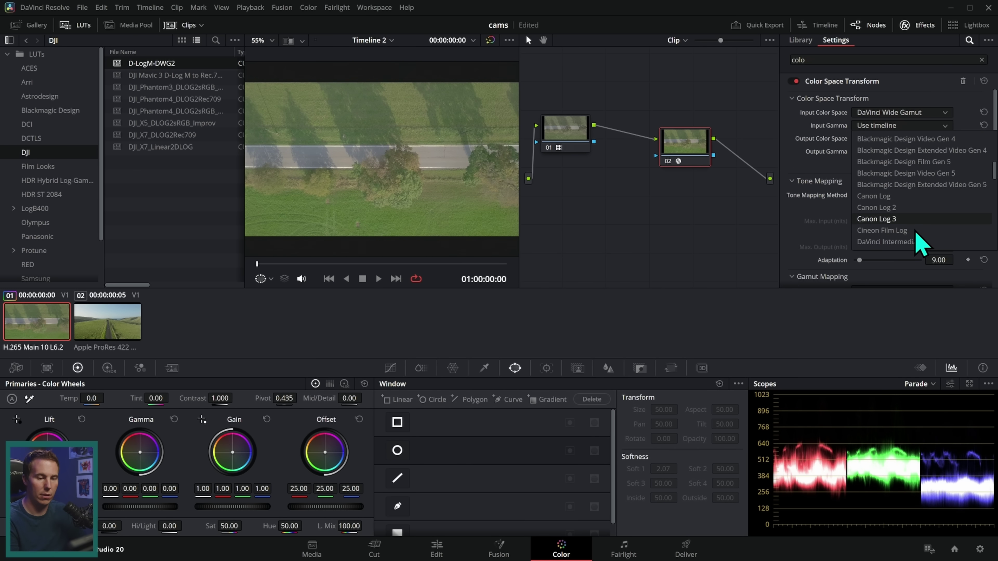
{"action": "left_click", "coordinate": [862, 240]}
{"action": "left_click", "coordinate": [900, 138]}
{"action": "scroll", "coordinate": [909, 236], "scroll_direction": "down", "scroll_amount": 3}
{"action": "left_click", "coordinate": [869, 254]}
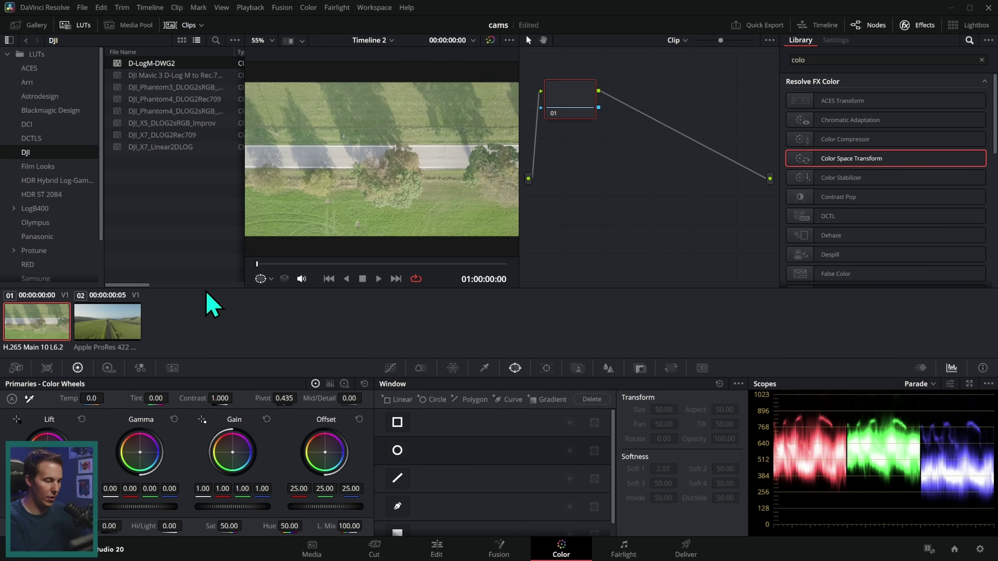
{"action": "left_click", "coordinate": [118, 321]}
- Set DaVinci YRGB Color Managed, Automatic off, HDR DaVinci Wide Gamut Intermediate processing, and save
{"action": "right_click", "coordinate": [646, 194]}
{"action": "left_click", "coordinate": [652, 199]}
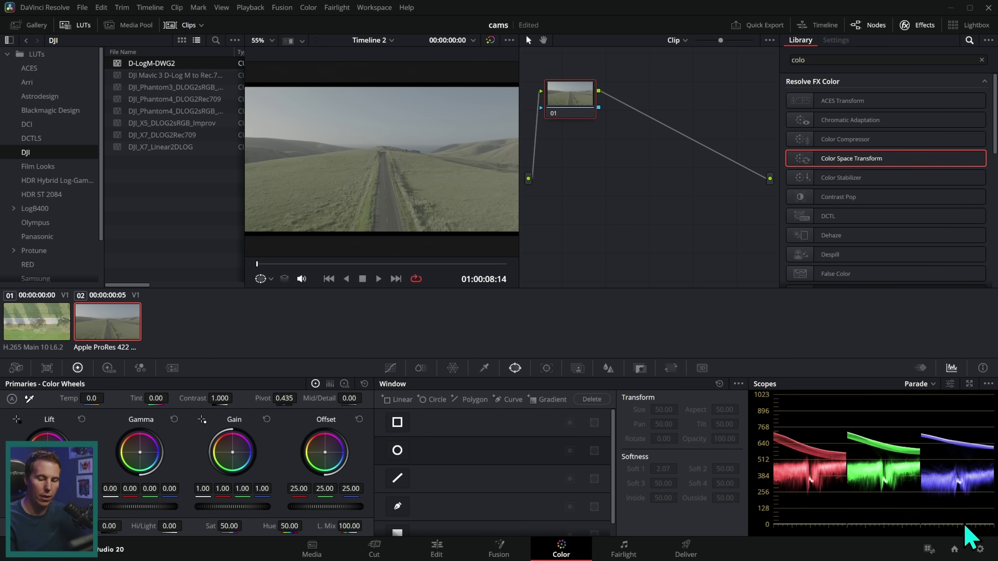
{"action": "left_click", "coordinate": [980, 549]}
{"action": "left_click", "coordinate": [560, 115]}
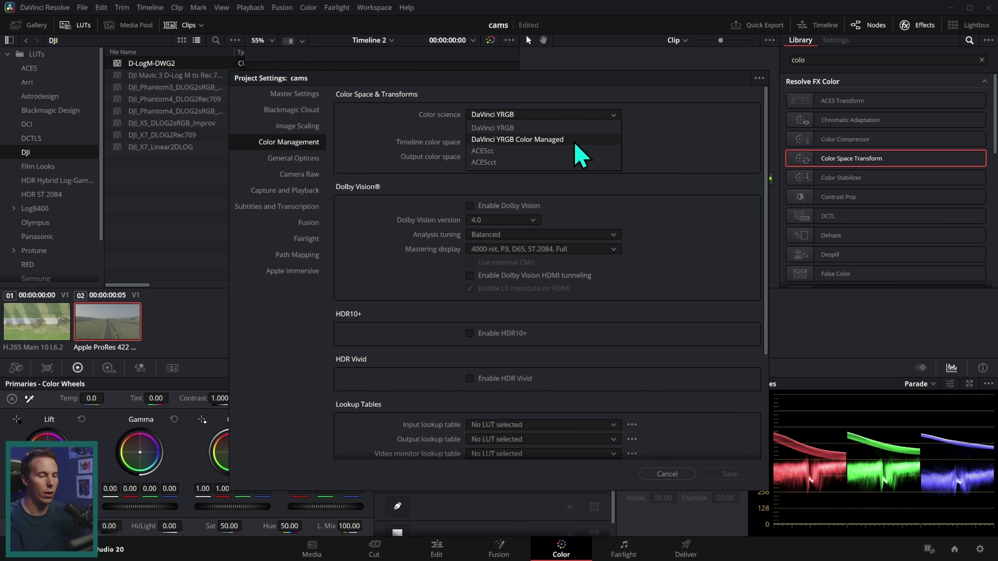
{"action": "left_click", "coordinate": [562, 140]}
{"action": "left_click", "coordinate": [524, 128]}
{"action": "left_click", "coordinate": [538, 142]}
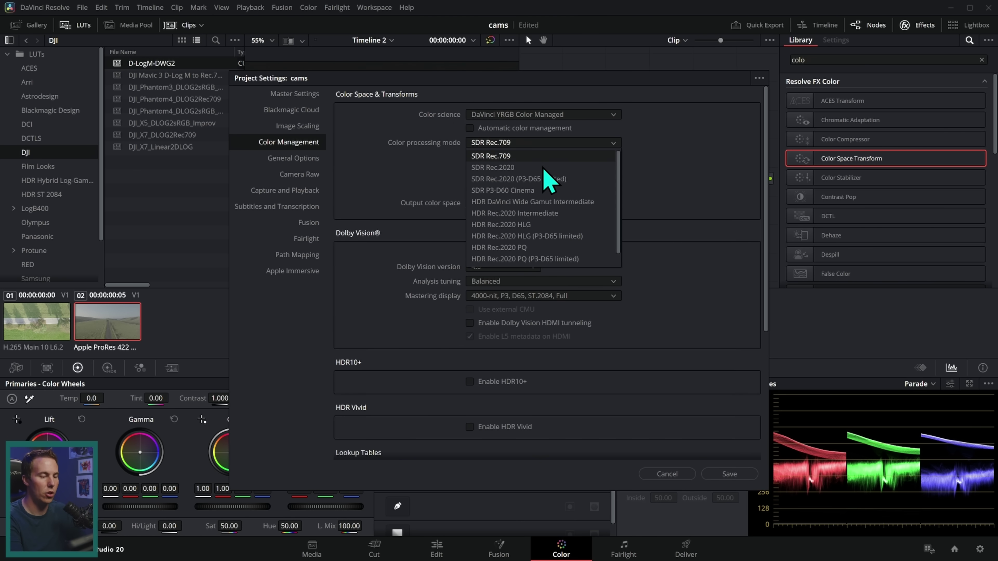
{"action": "left_click", "coordinate": [566, 196]}
{"action": "left_click", "coordinate": [730, 474]}
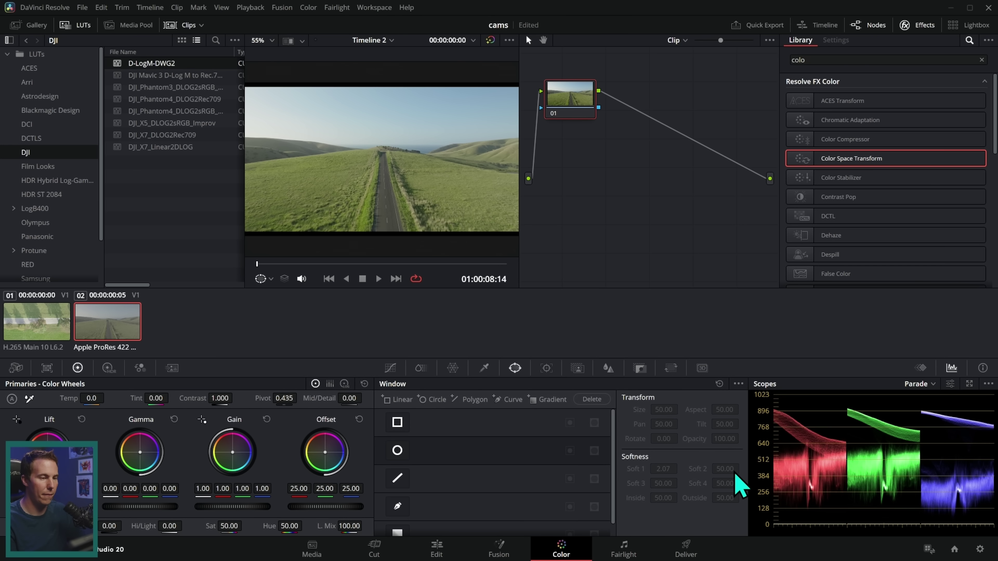
- Keep clip 02's input color space as DJI D-Gamut/D-Log
{"action": "right_click", "coordinate": [115, 328]}
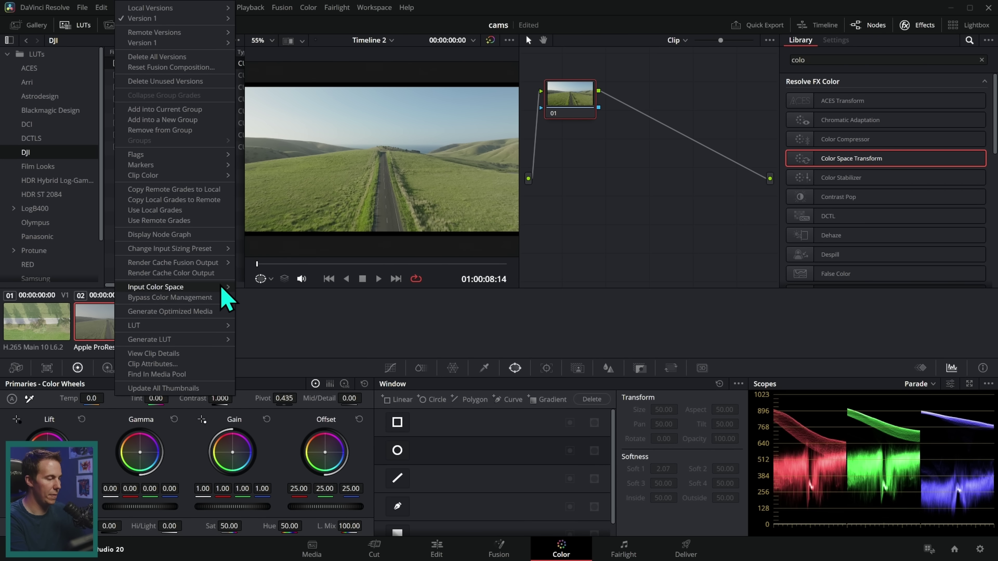
{"action": "mouse_move", "coordinate": [231, 290]}
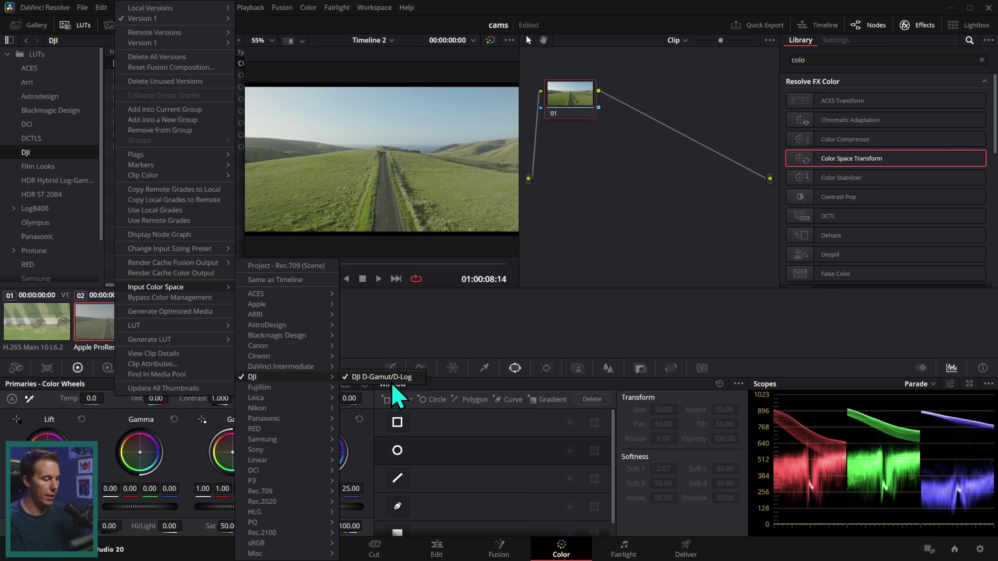
{"action": "left_click", "coordinate": [427, 332]}
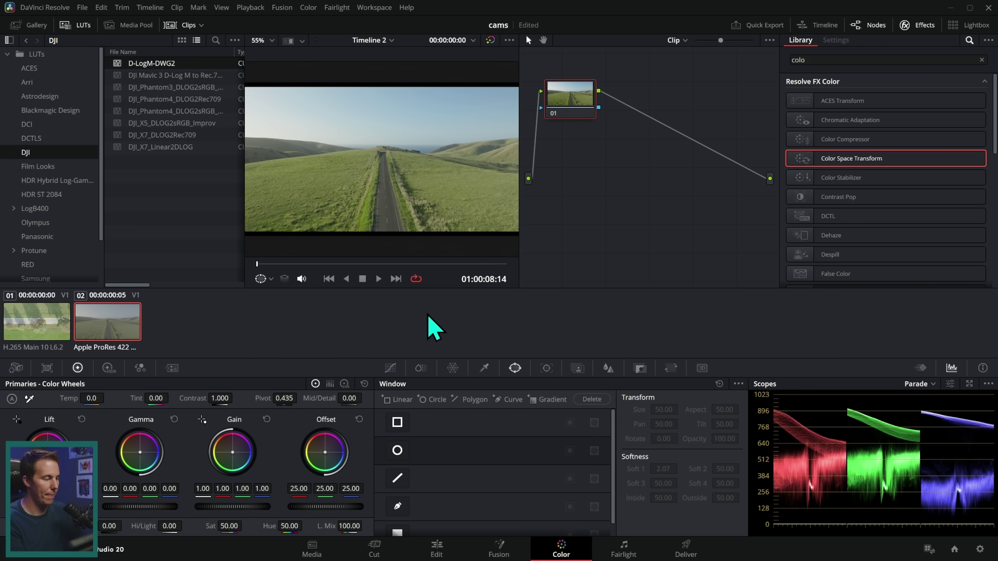
{"action": "left_click", "coordinate": [45, 335]}
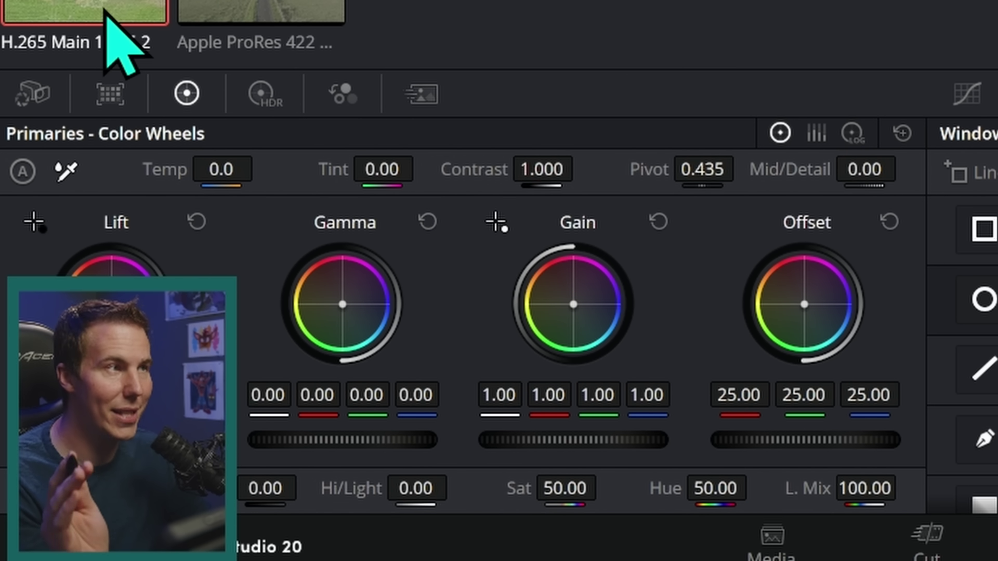
- Set clip 01's input color space to DaVinci WG/Intermediate and check it full screen
{"action": "right_click", "coordinate": [44, 328]}
{"action": "mouse_move", "coordinate": [152, 289]}
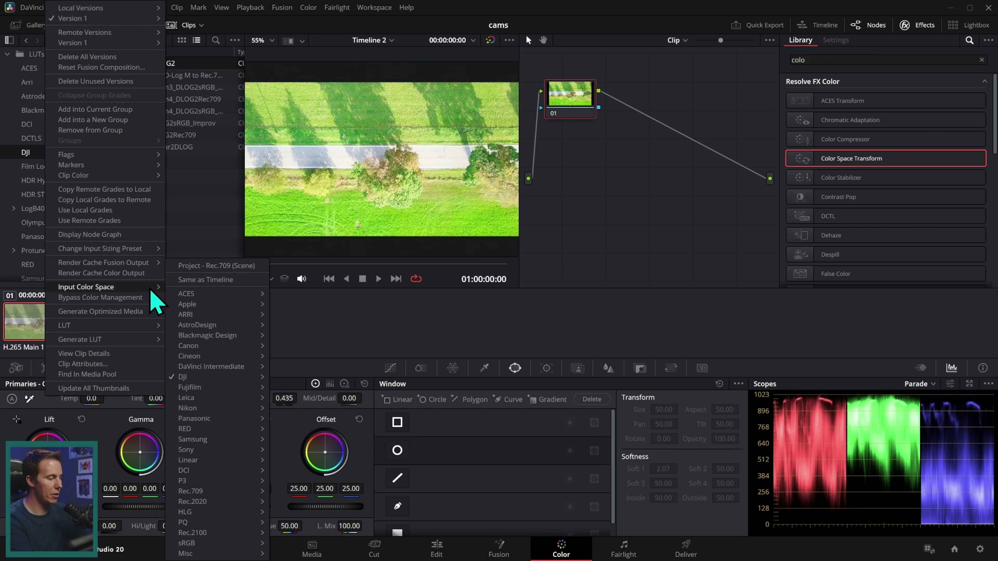
{"action": "mouse_move", "coordinate": [242, 367]}
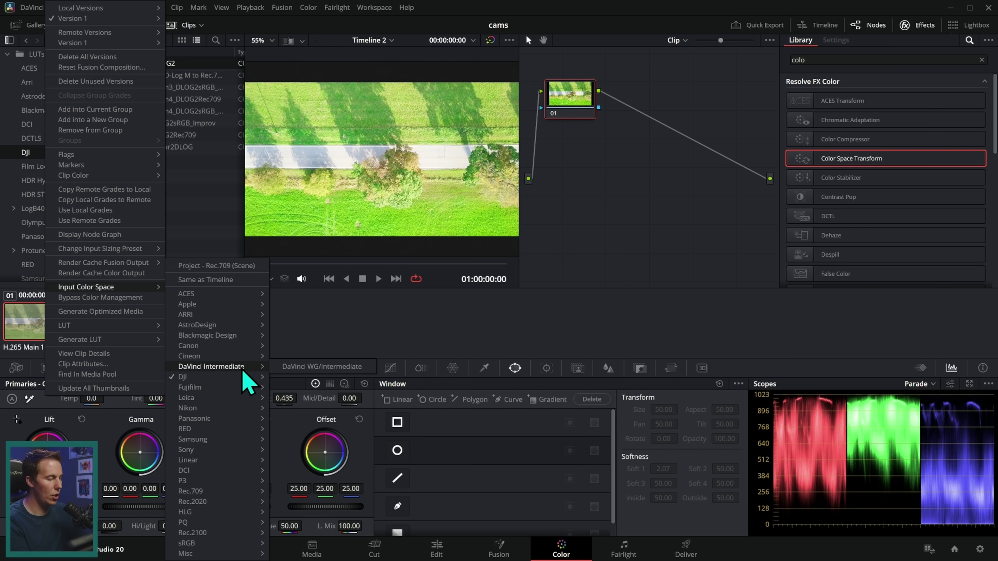
{"action": "left_click", "coordinate": [358, 367]}
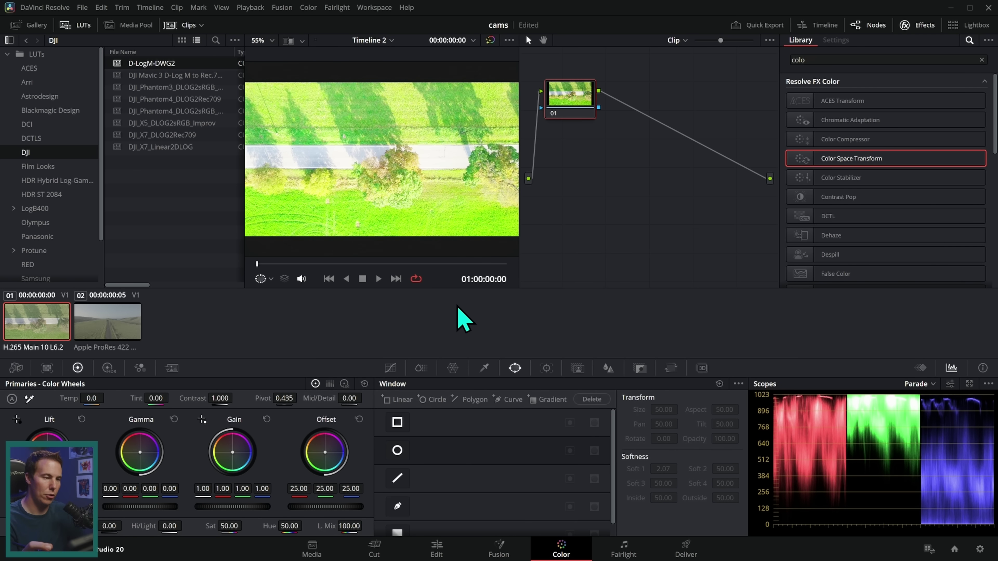
{"action": "key", "text": "ctrl+f"}
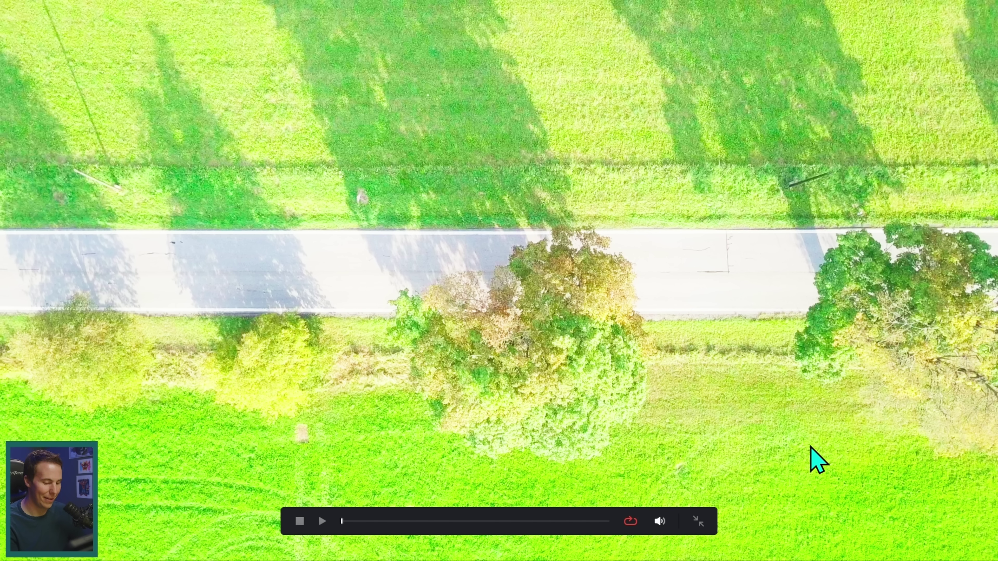
{"action": "key", "text": "ctrl+f"}
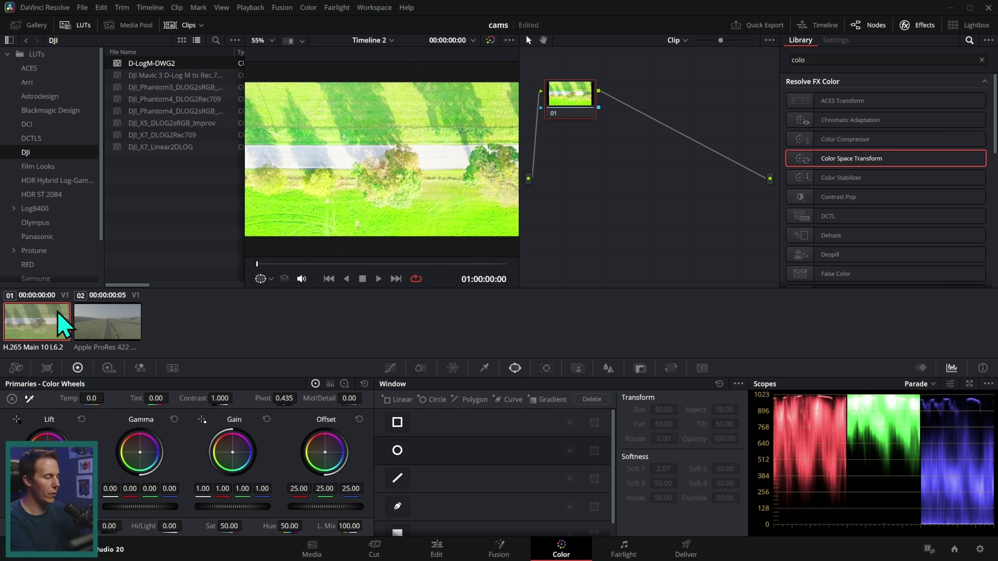
- Apply the DJI D-LogM-DWG2 LUT to clip 01 and preview it full screen
{"action": "right_click", "coordinate": [48, 311]}
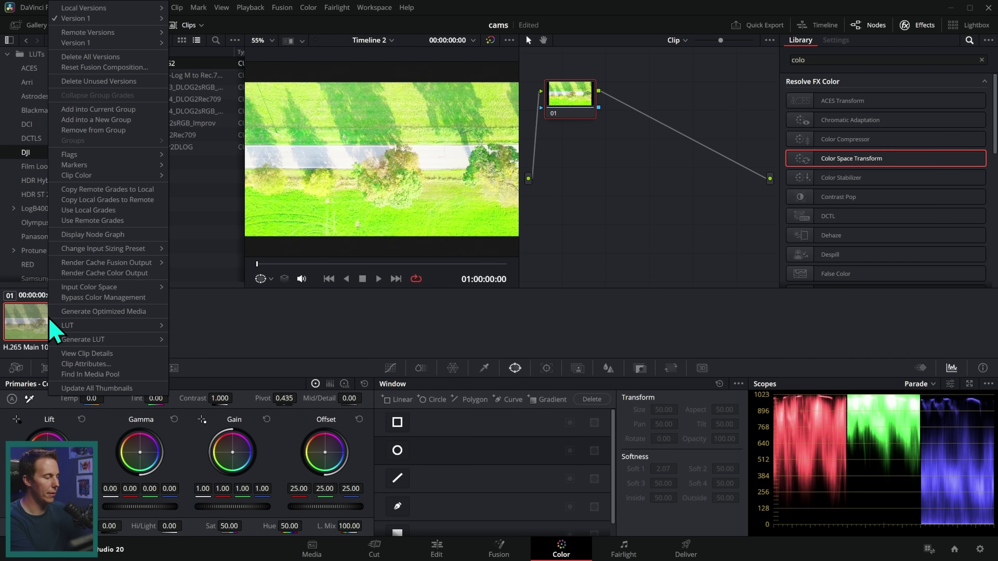
{"action": "mouse_move", "coordinate": [96, 330]}
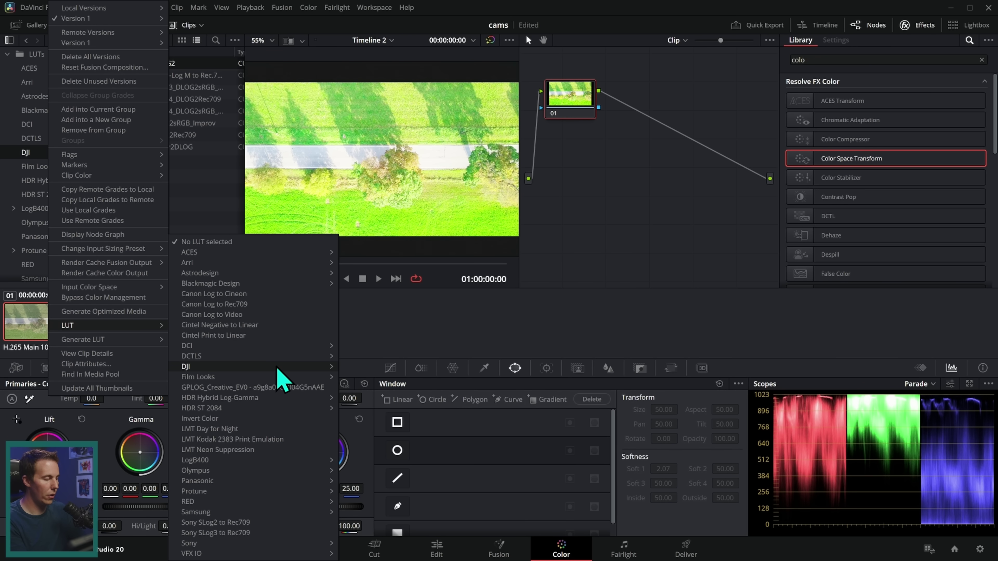
{"action": "mouse_move", "coordinate": [277, 368]}
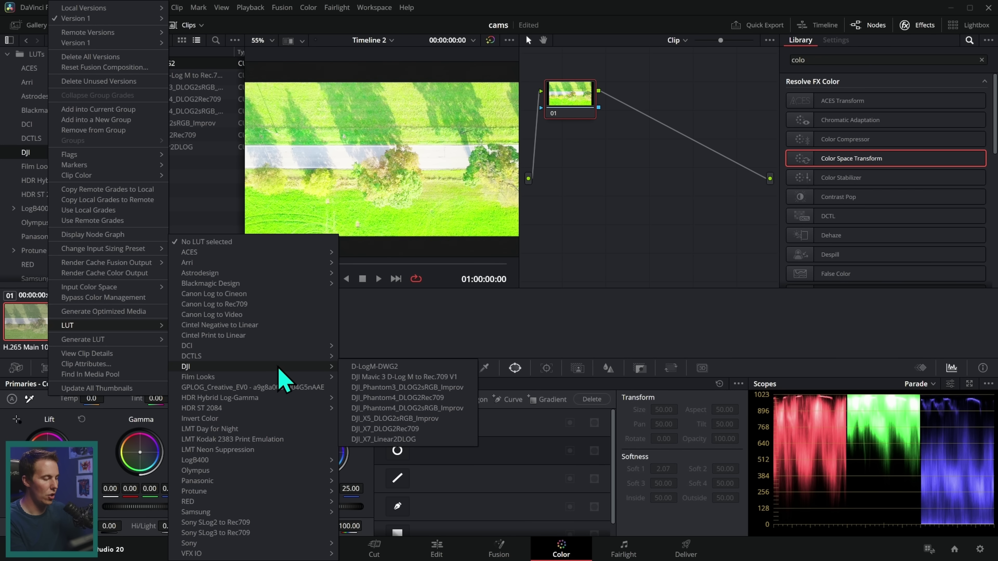
{"action": "left_click", "coordinate": [433, 369]}
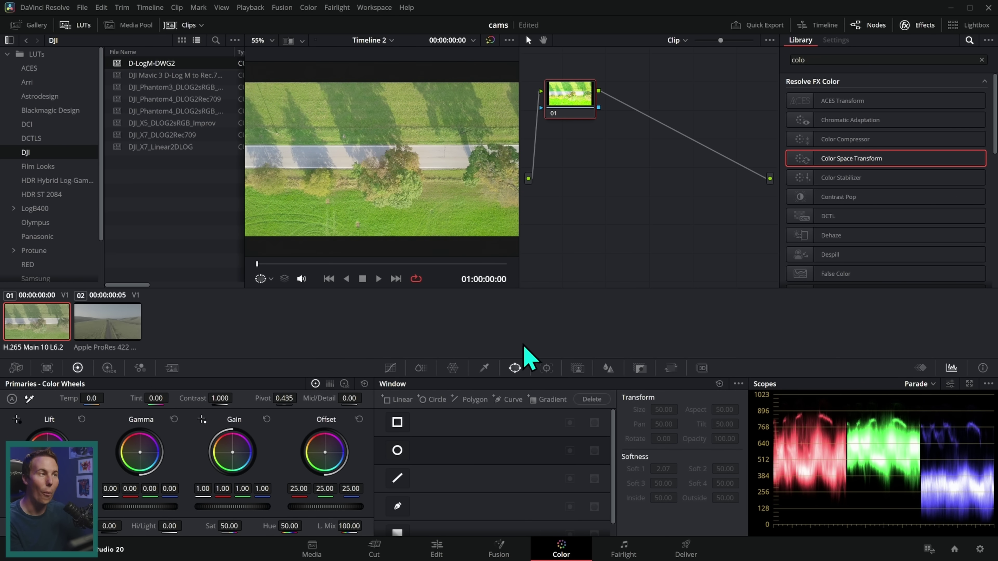
{"action": "key", "text": "ctrl+f"}
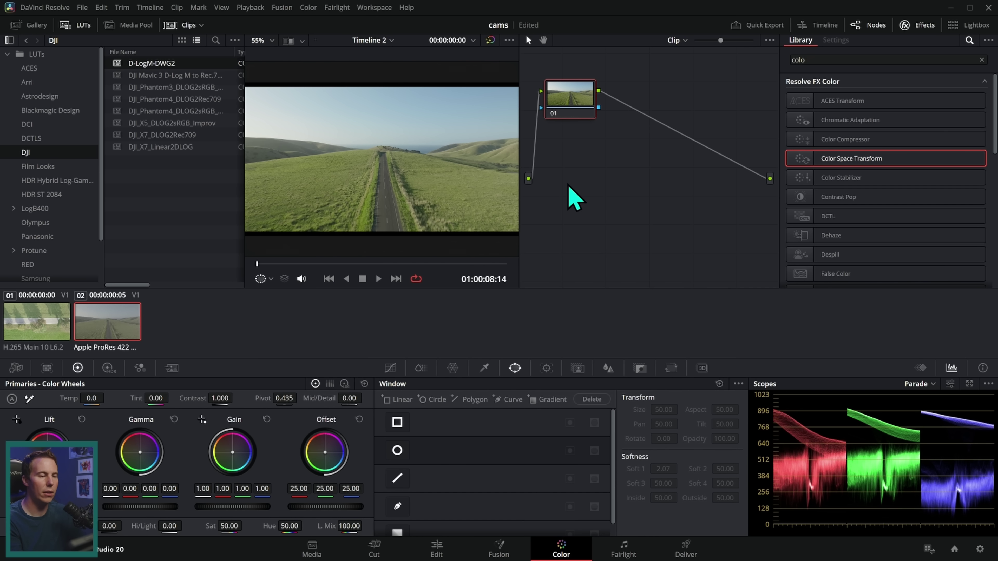
- Move clip 02's node 01 to the right side of the Node Editor
{"action": "left_click_drag", "start_coordinate": [561, 116], "coordinate": [710, 123]}
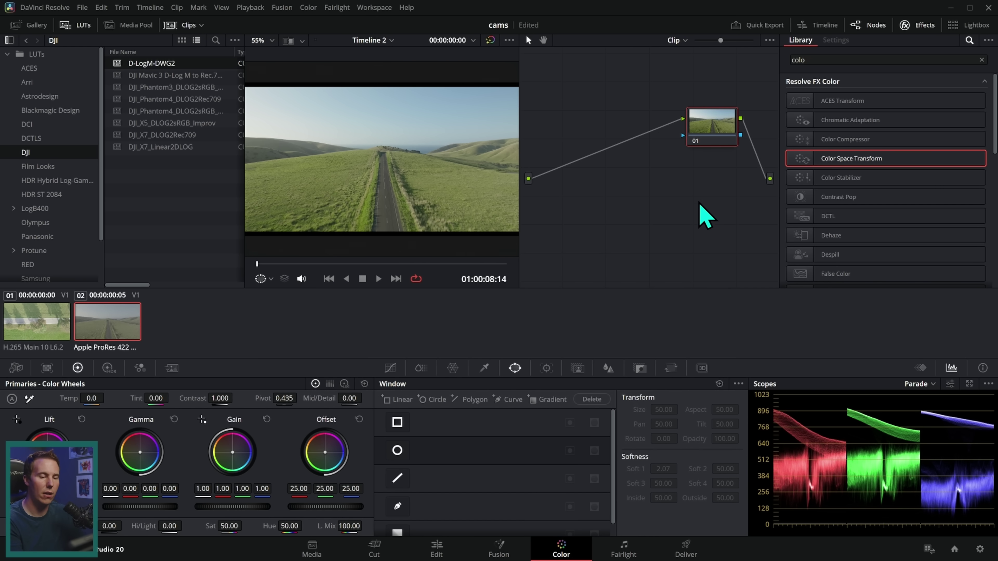